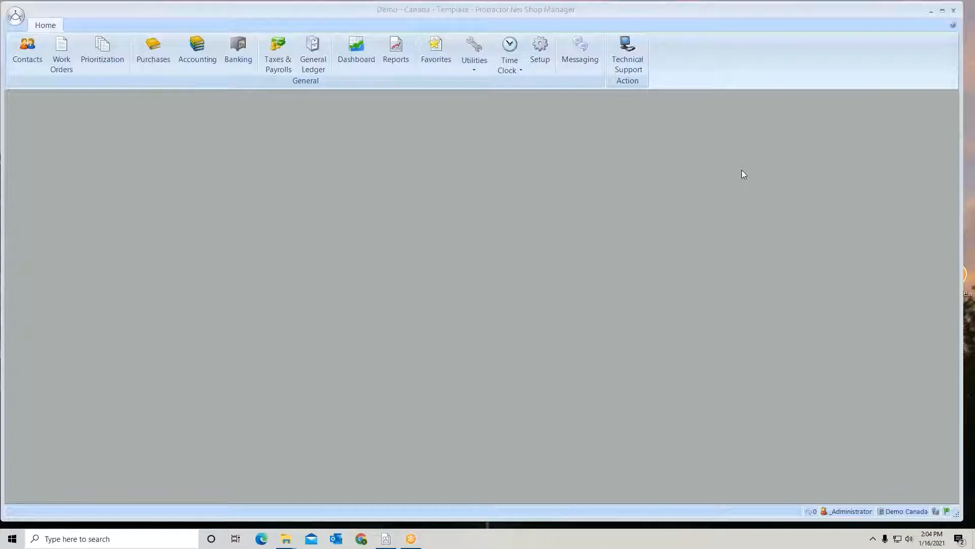
Find the inventory settings in Setup with the filter "inv" and open Inventory Materials
click(539, 49)
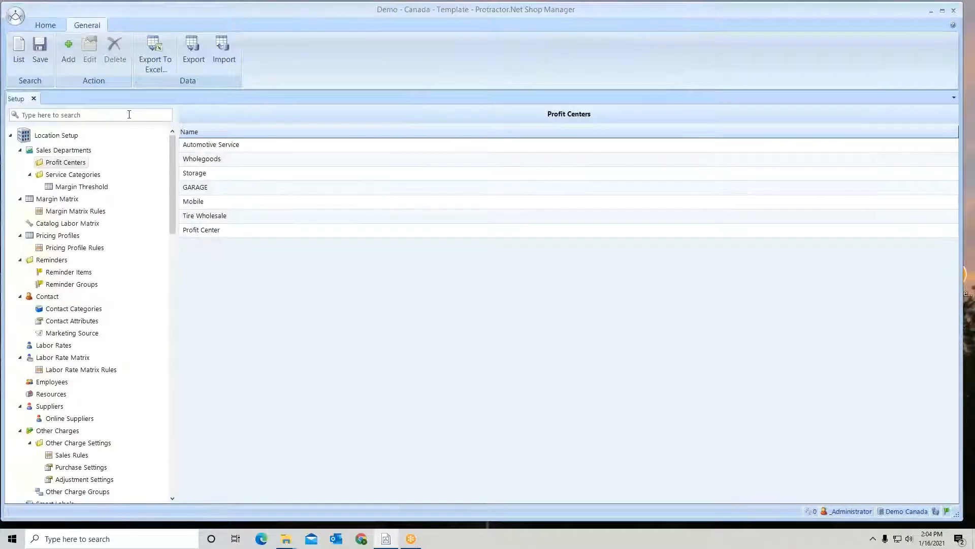
click(129, 114)
text(l)
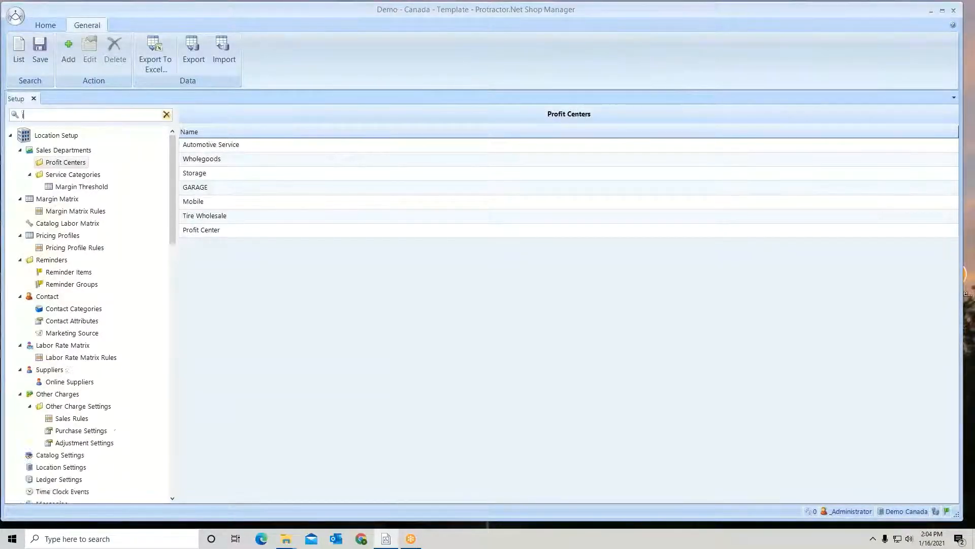
text(nv)
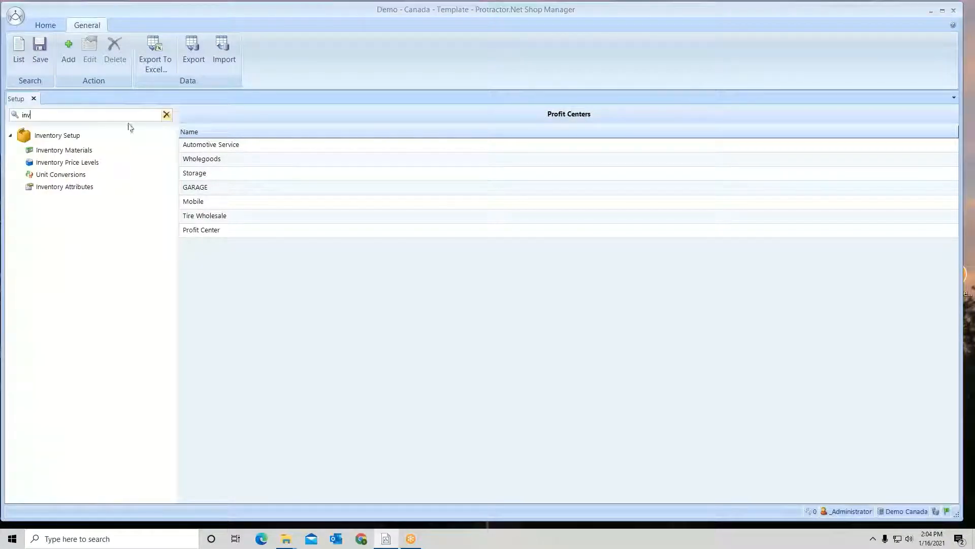
click(90, 149)
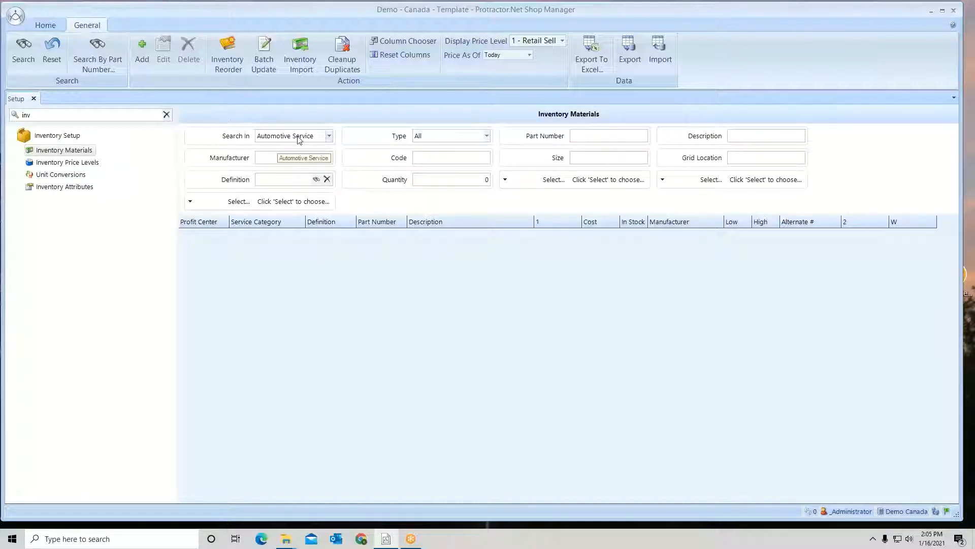
Set the inventory search scope to <All> and run the exhaustive search without other criteria, confirming the request
click(329, 136)
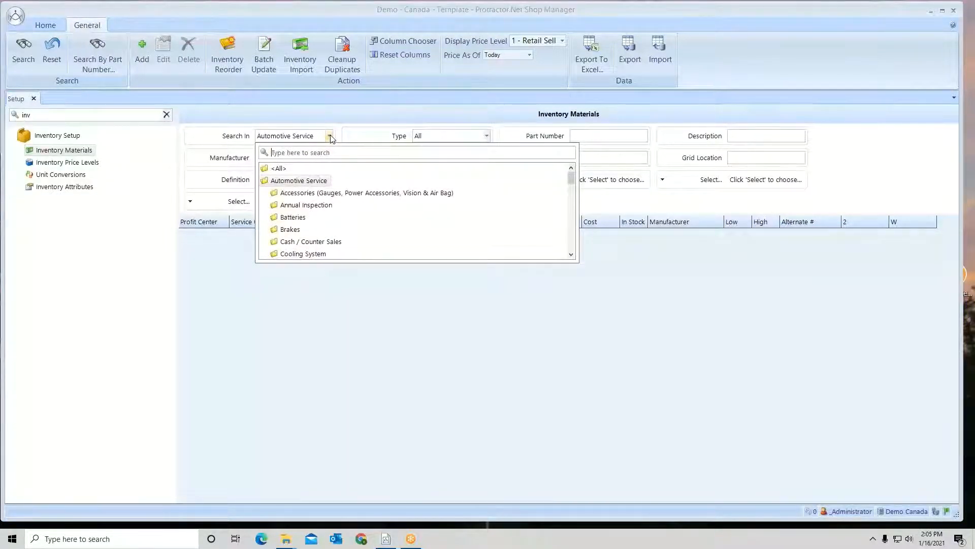
click(278, 169)
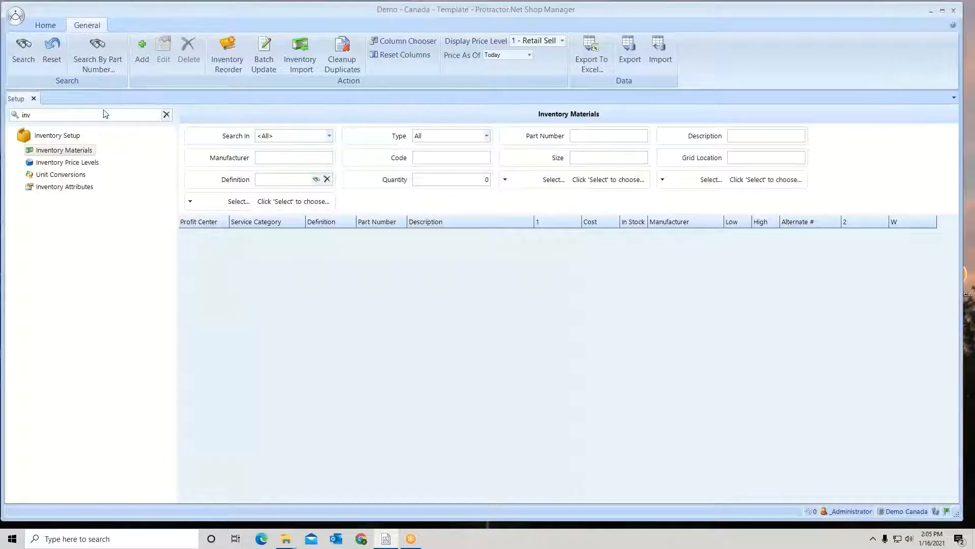
click(23, 53)
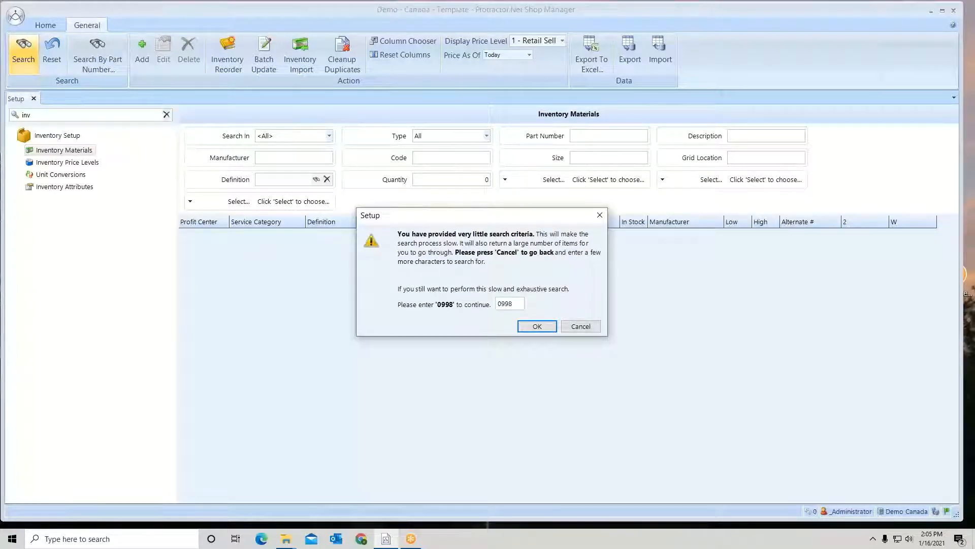
click(541, 326)
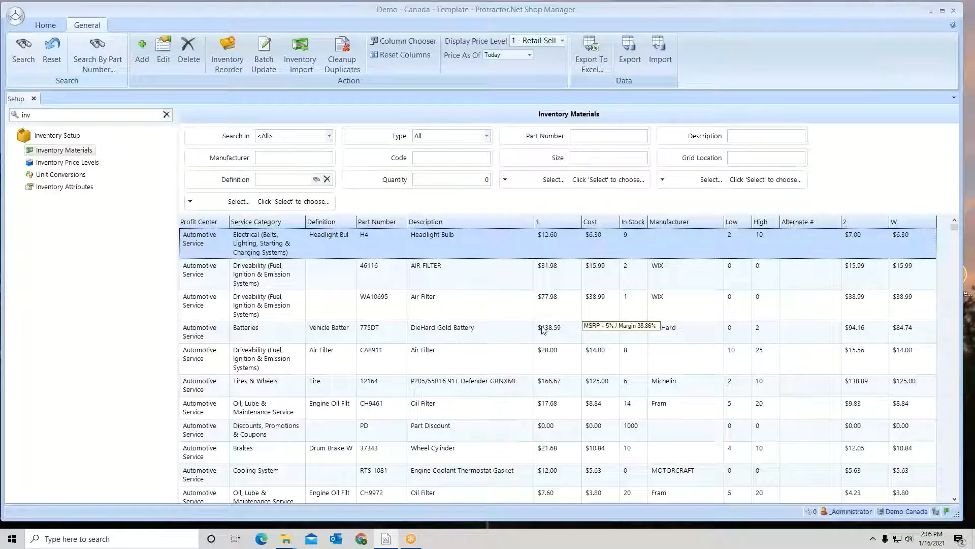
click(330, 136)
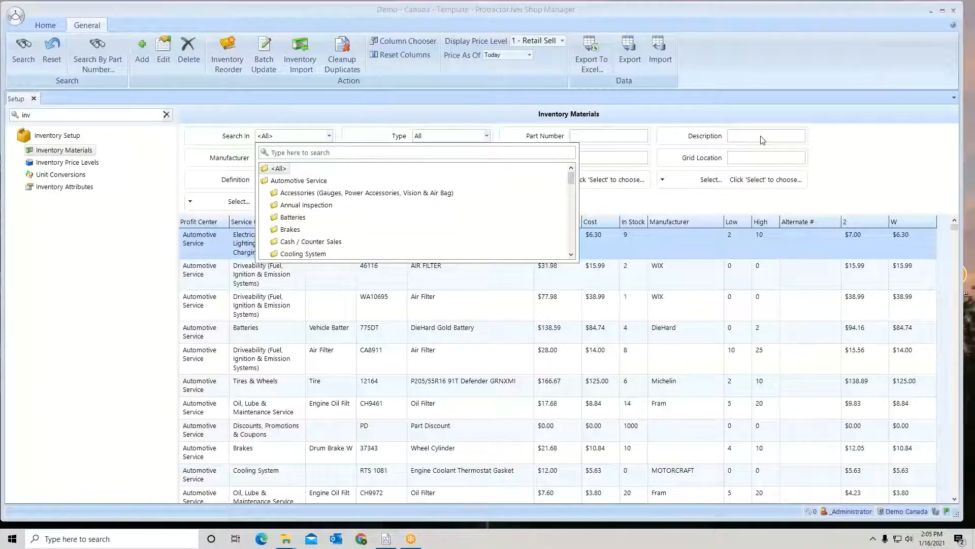
click(504, 113)
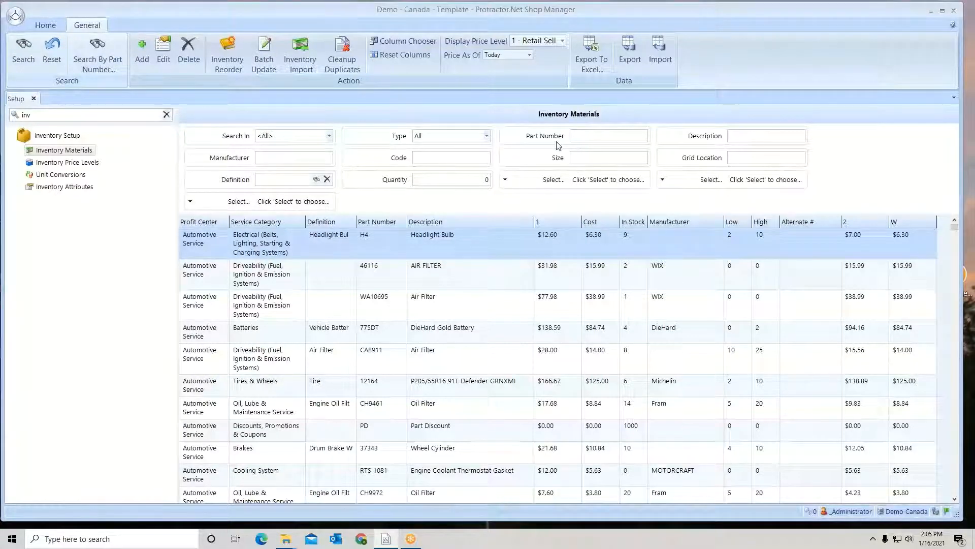
click(486, 136)
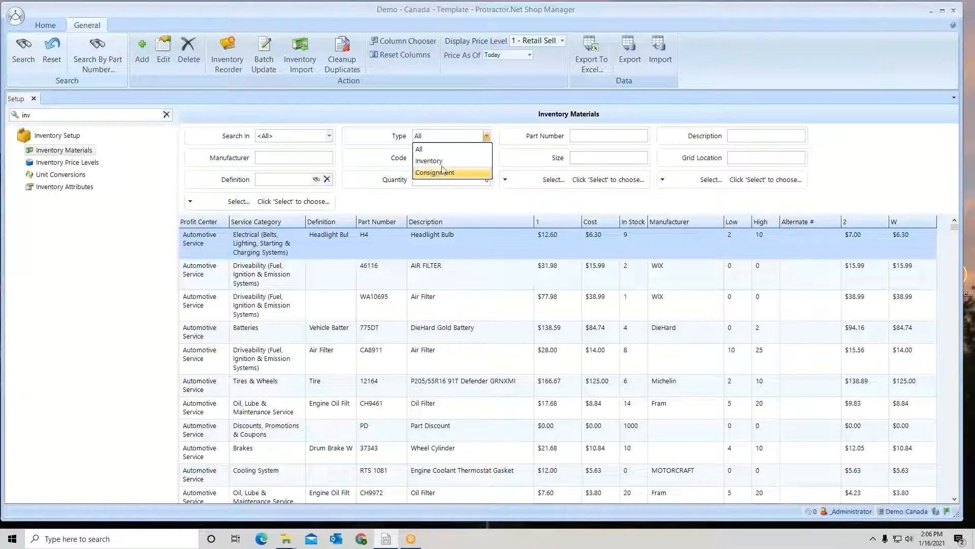
click(510, 121)
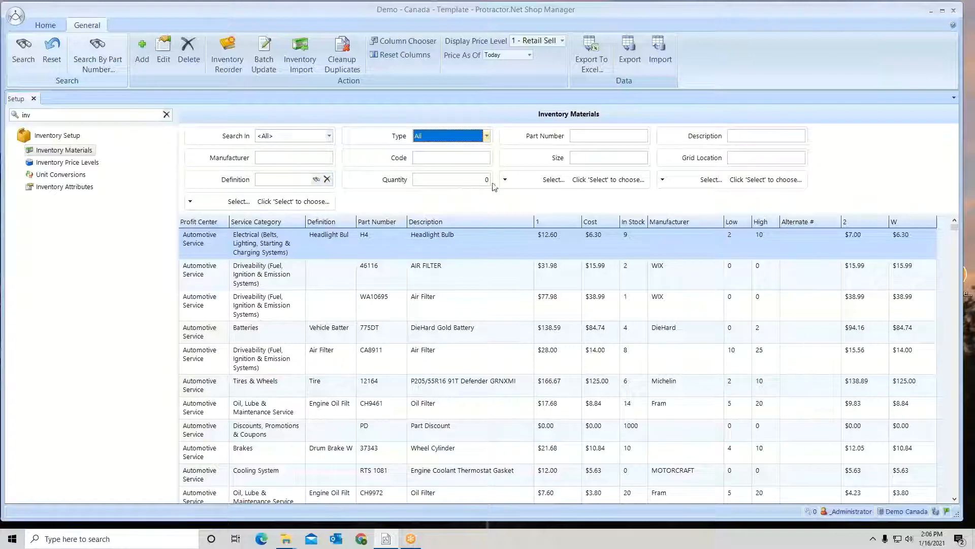
Add Alternate # as a search criterion and search all inventory for the description "oil filter"
click(516, 180)
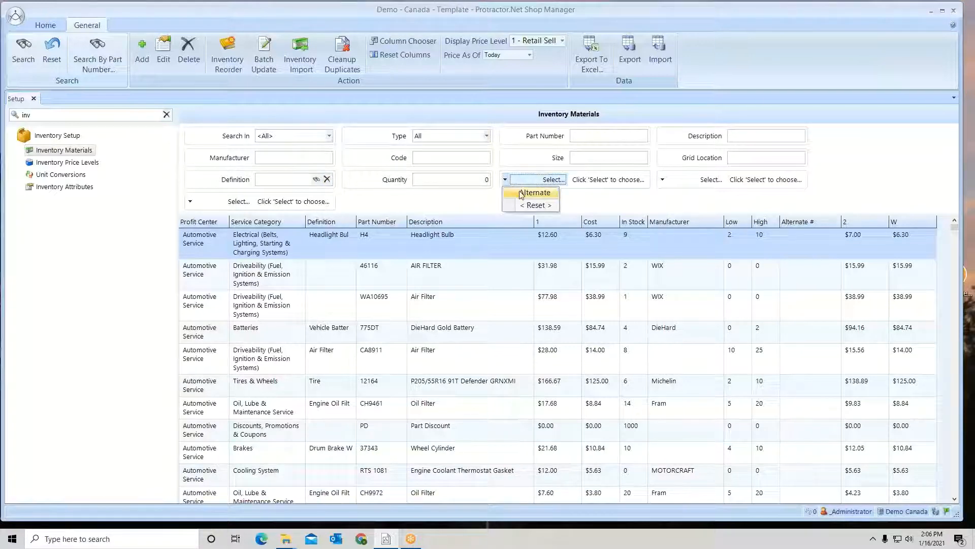
click(521, 193)
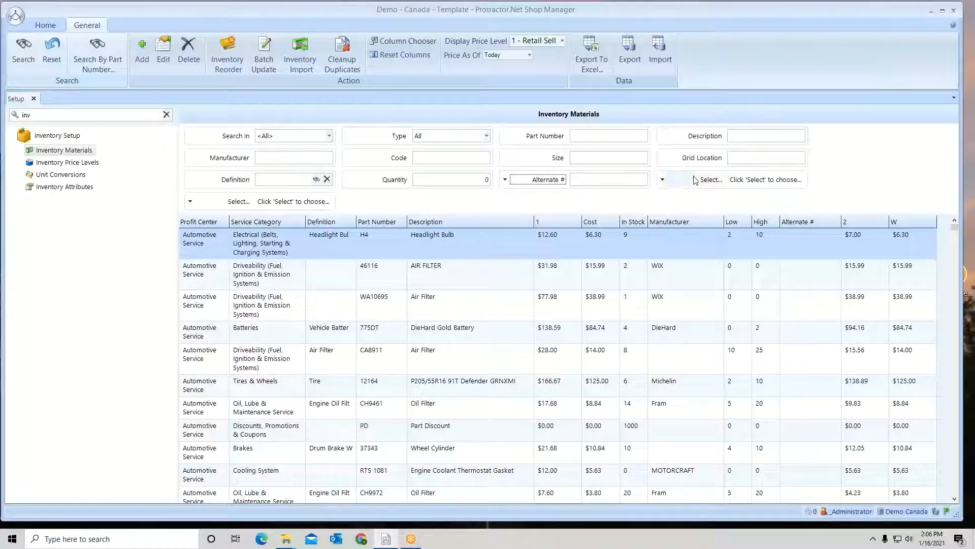
click(747, 135)
text(oi)
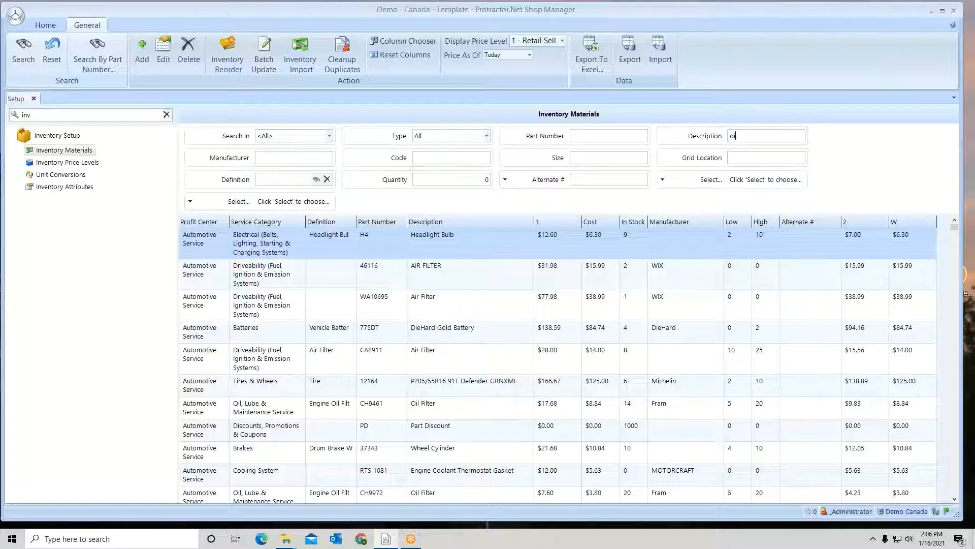
text(l filter)
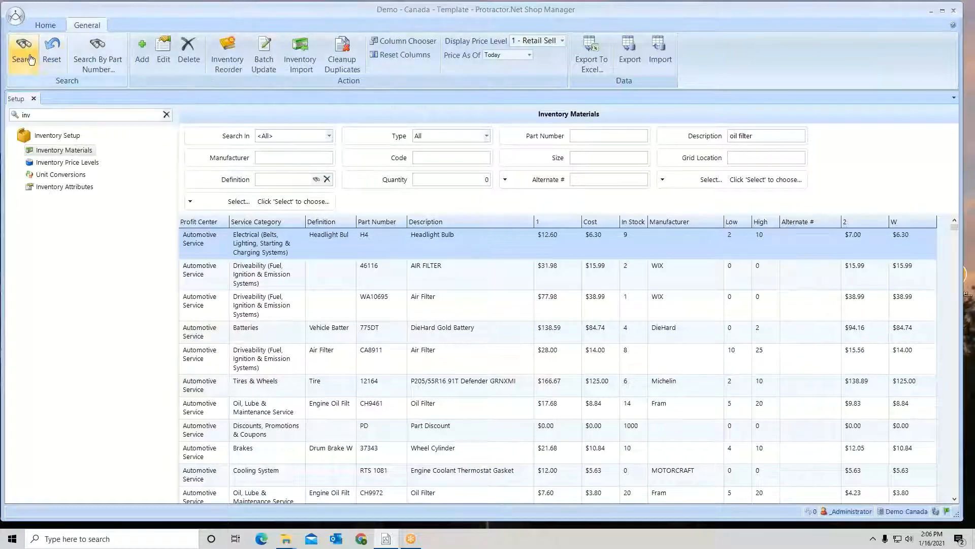
click(23, 51)
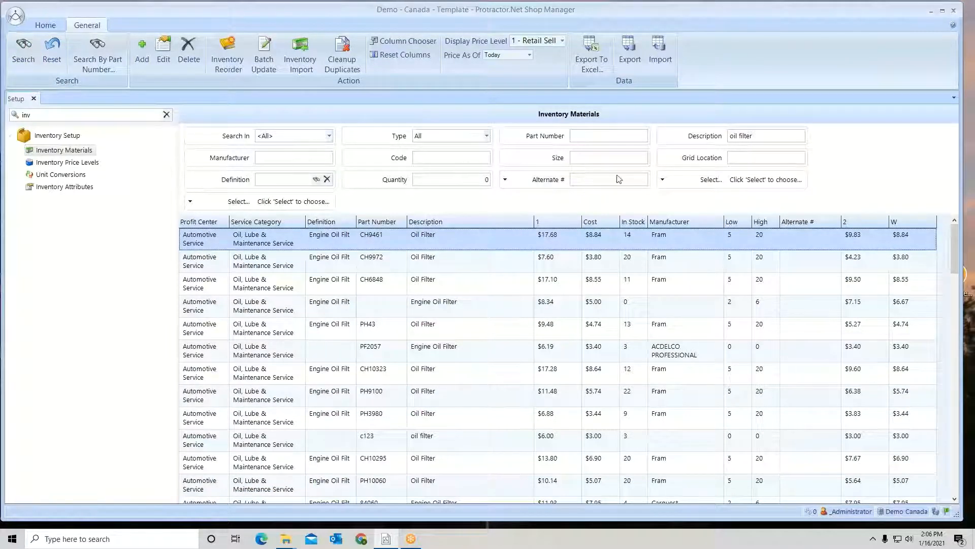
drag(752, 136, 716, 140)
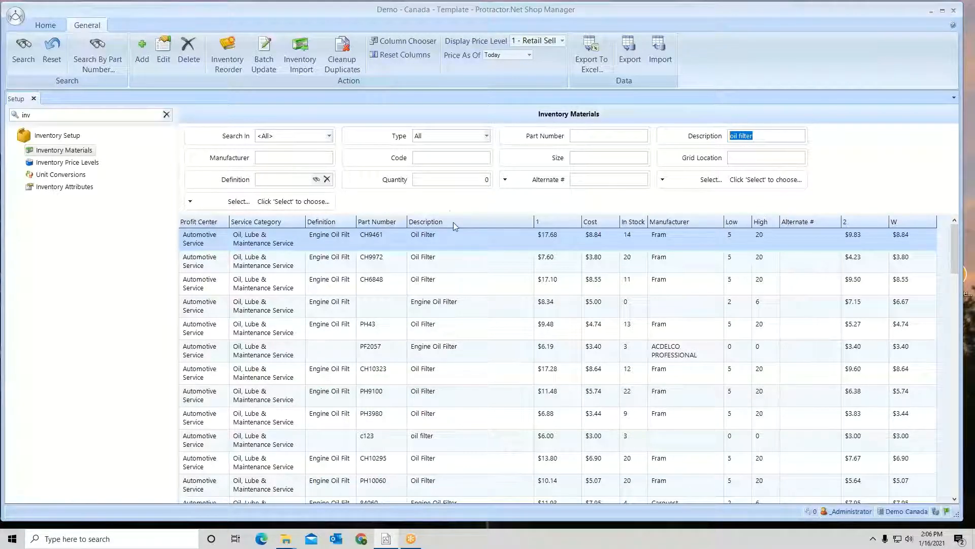
Show every available column in the inventory results list
click(420, 45)
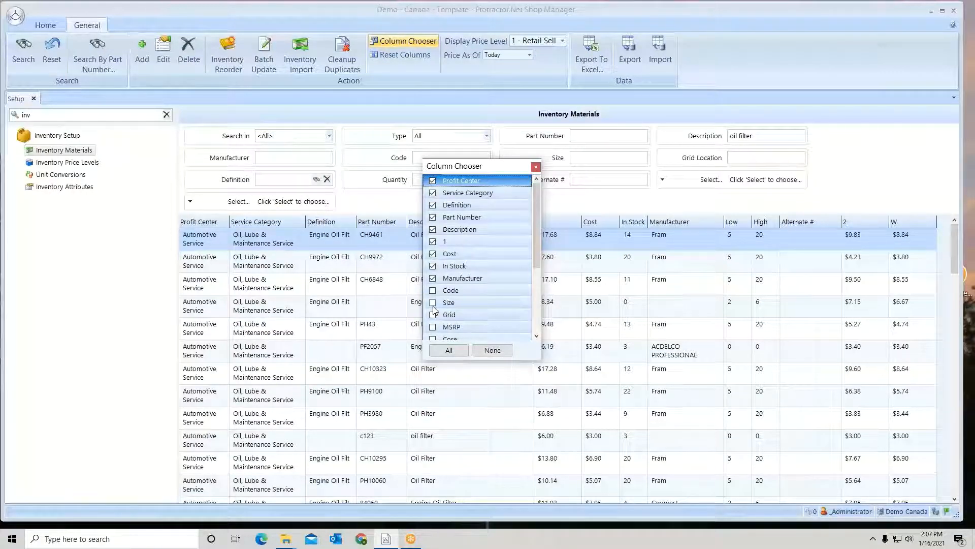
click(448, 351)
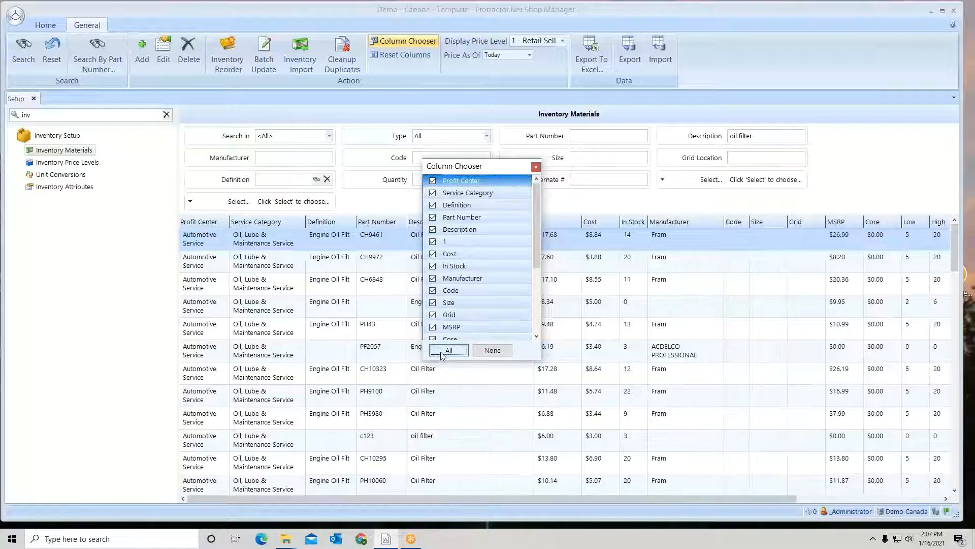
click(536, 166)
drag(471, 498, 443, 496)
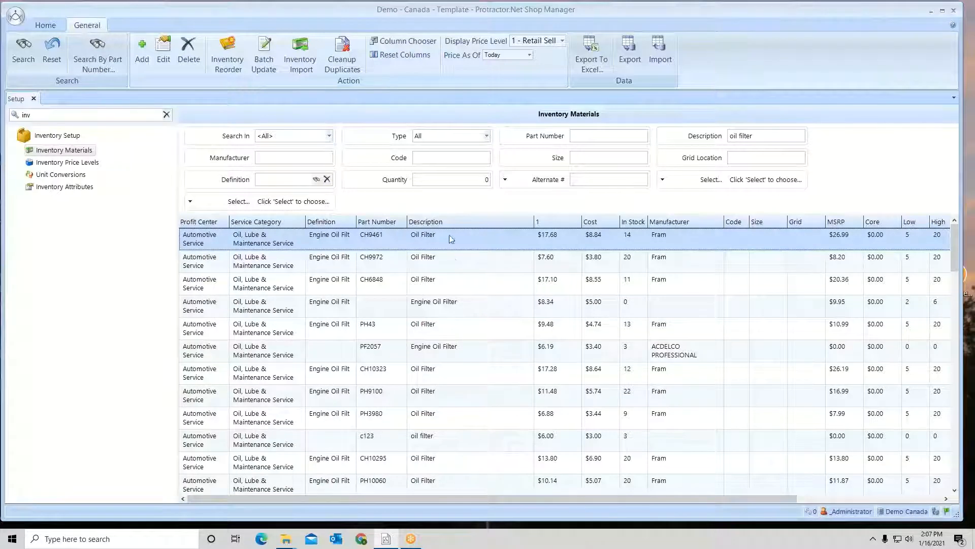
Hide the Grid, Code and 2 columns in the inventory results list
click(412, 43)
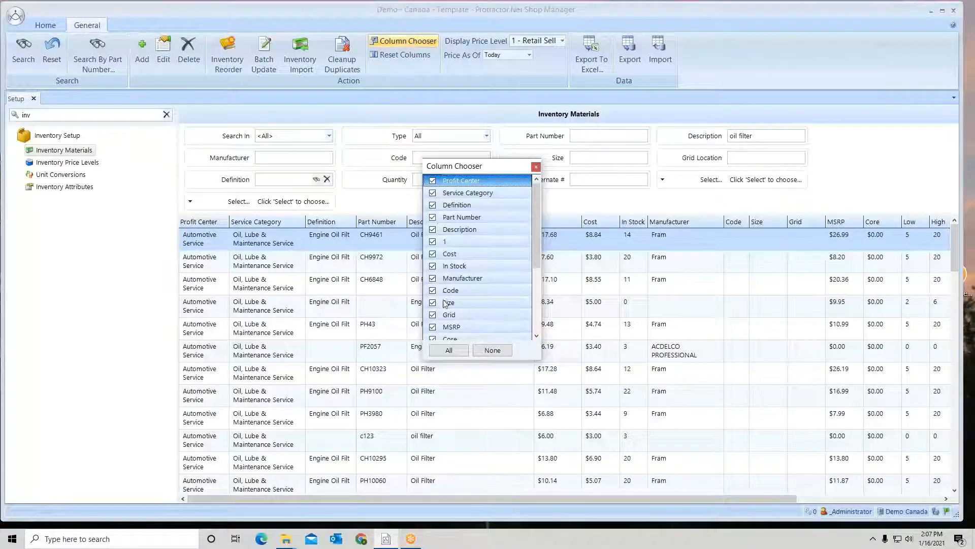
click(432, 315)
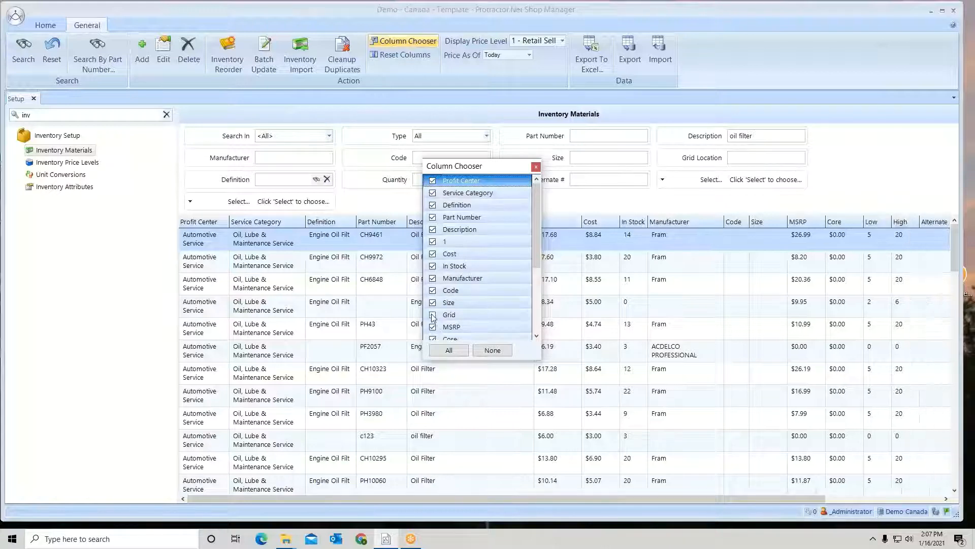
click(433, 290)
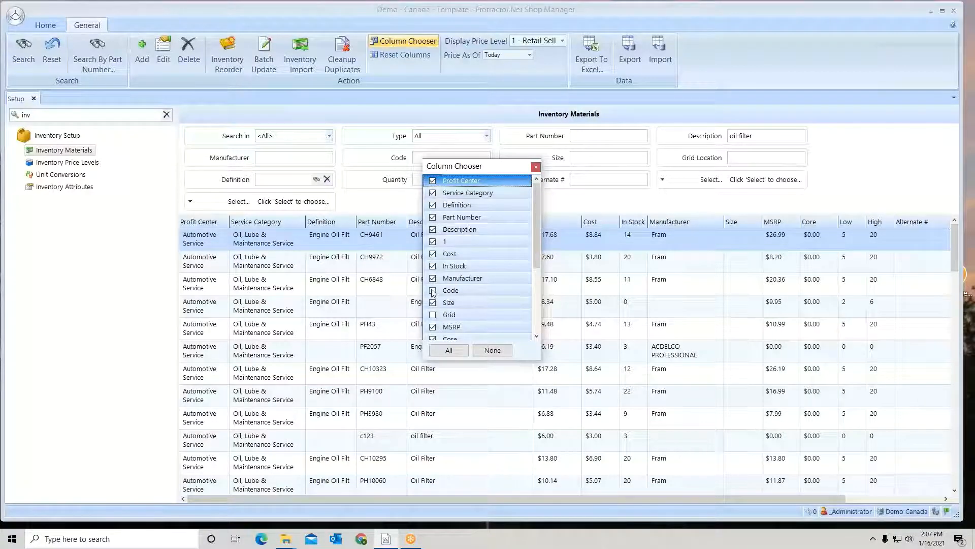
drag(535, 228, 534, 284)
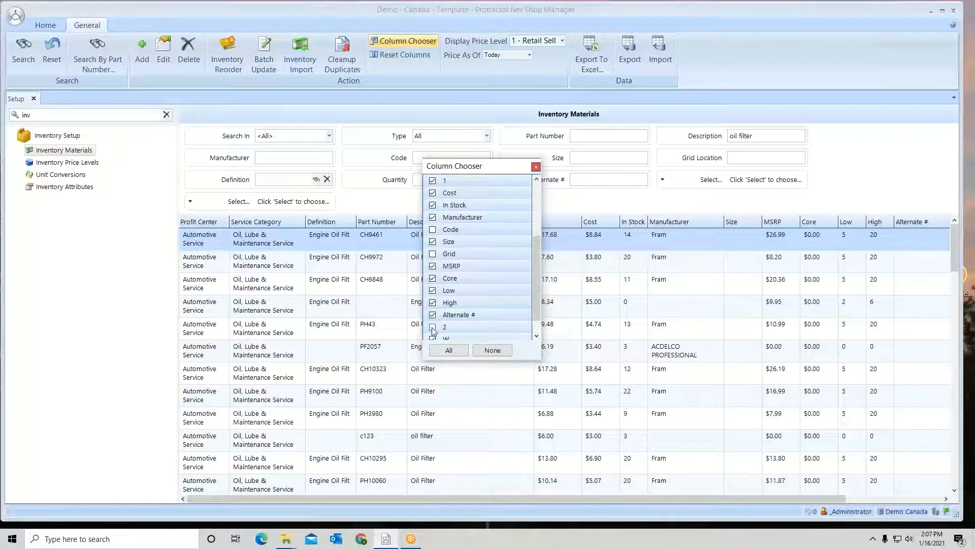
click(536, 167)
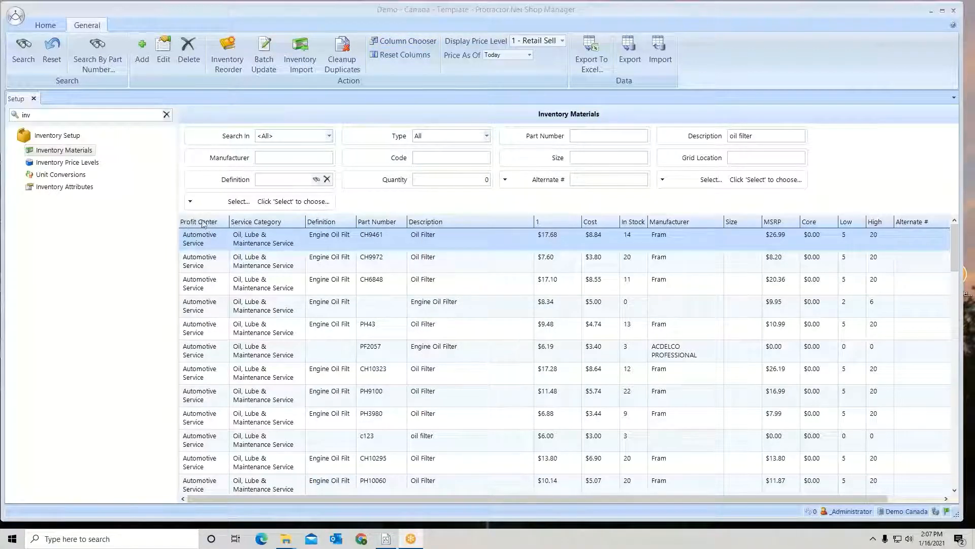
Sort the results by part number, and move the Part Number column behind Description and back to its original place
click(397, 223)
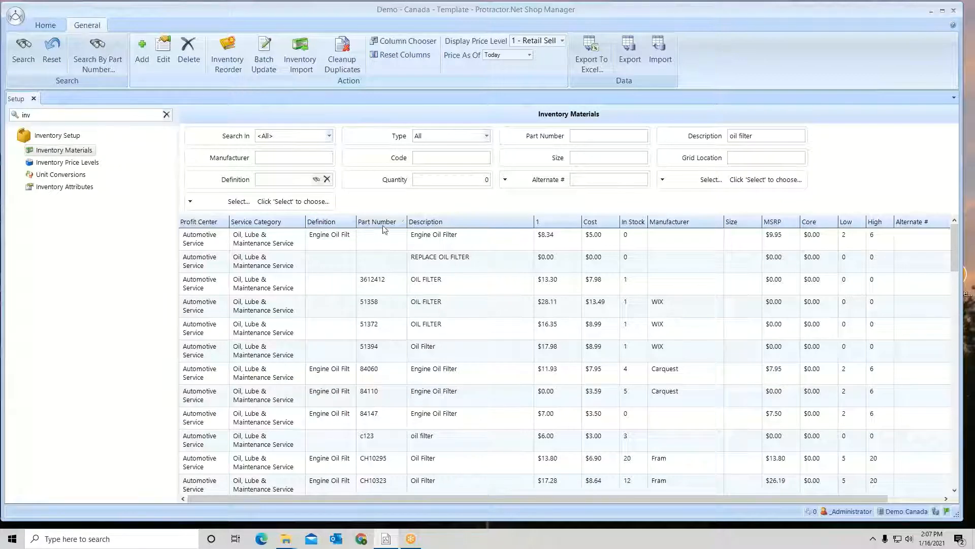
drag(406, 212, 534, 225)
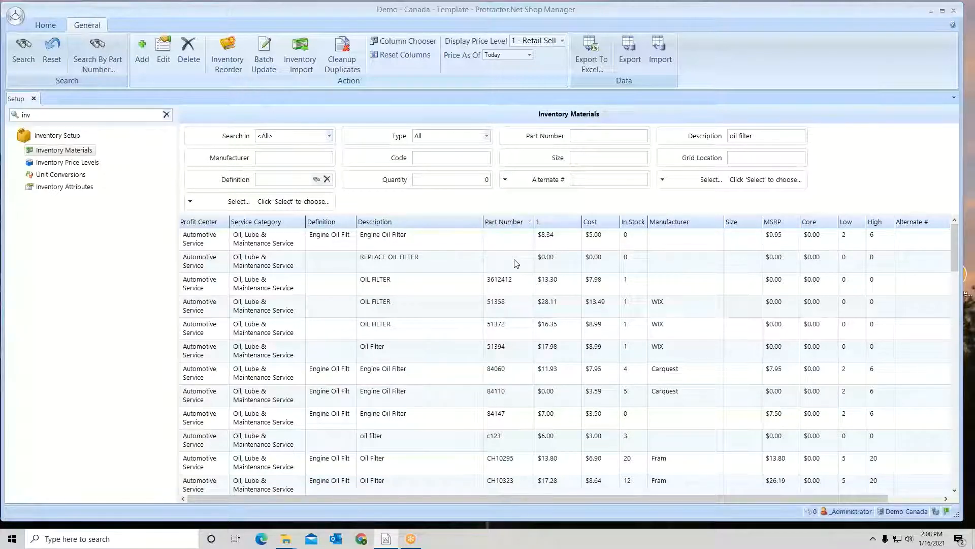
drag(521, 222, 369, 225)
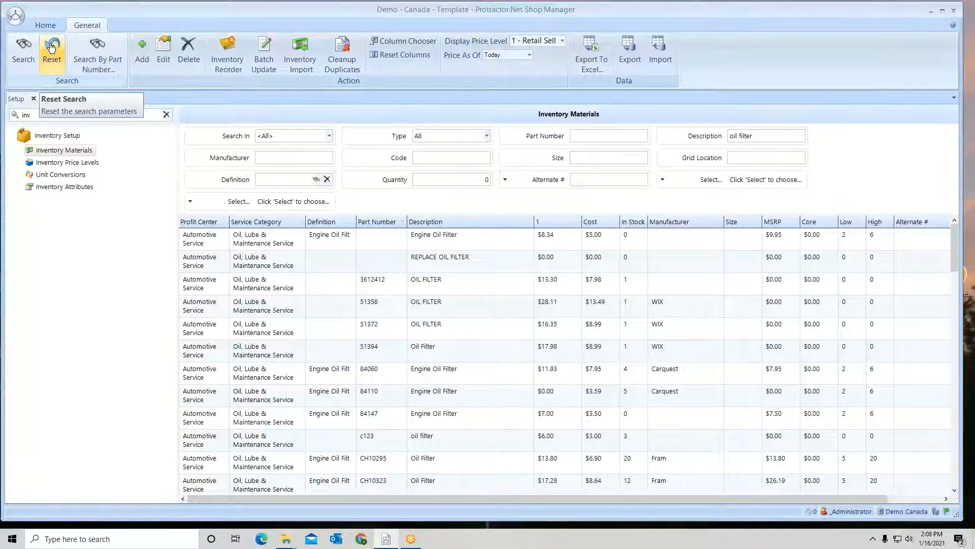
Search the Automotive Service inventory by the part numbers 84060, c123 and 84110
click(98, 57)
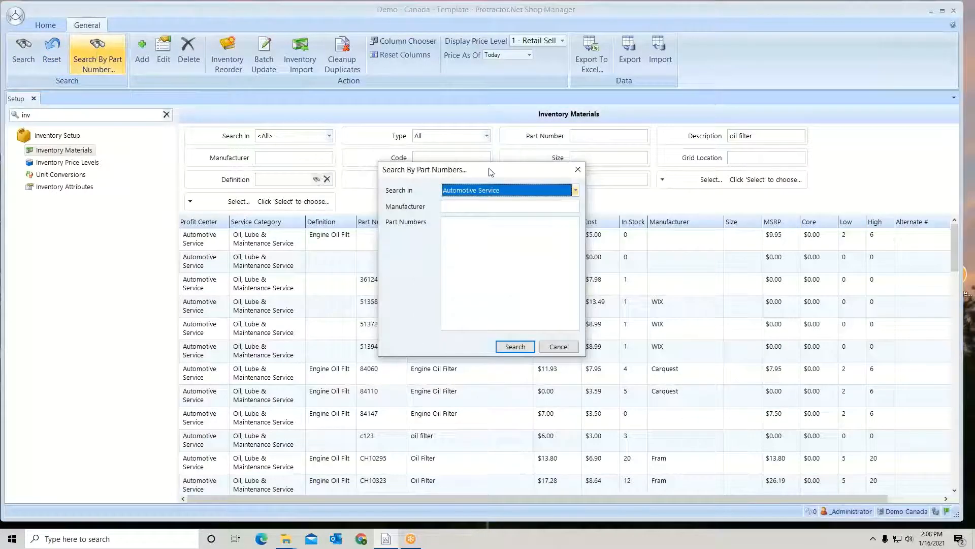
drag(497, 171, 521, 142)
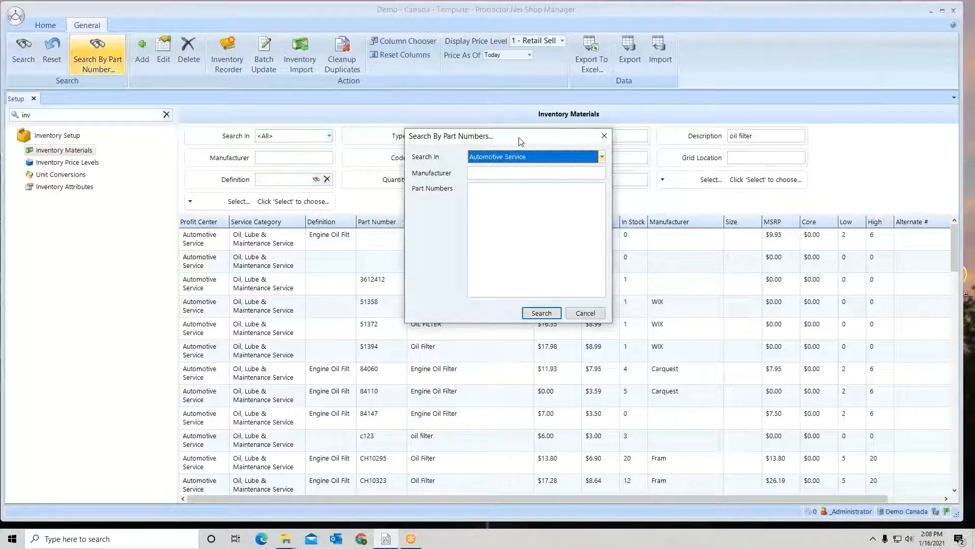
click(529, 159)
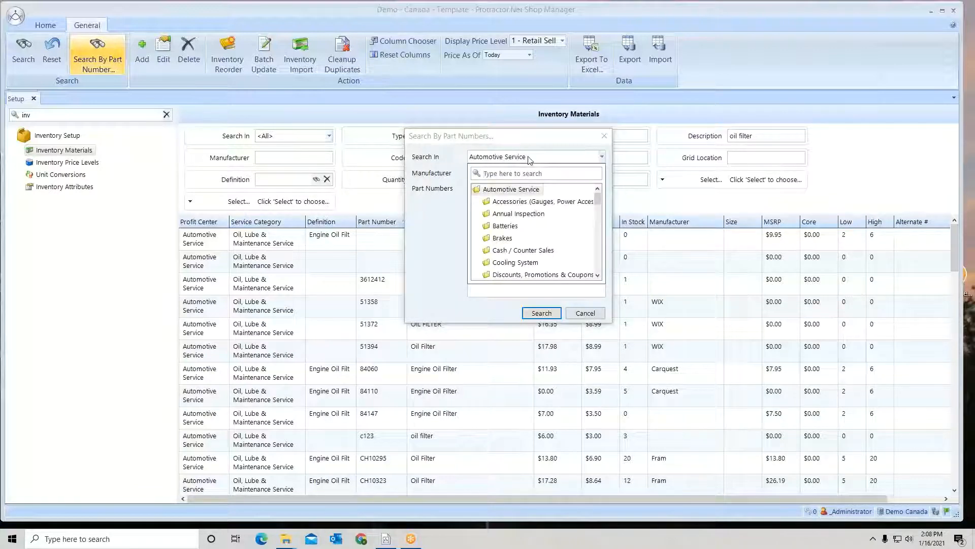
click(524, 189)
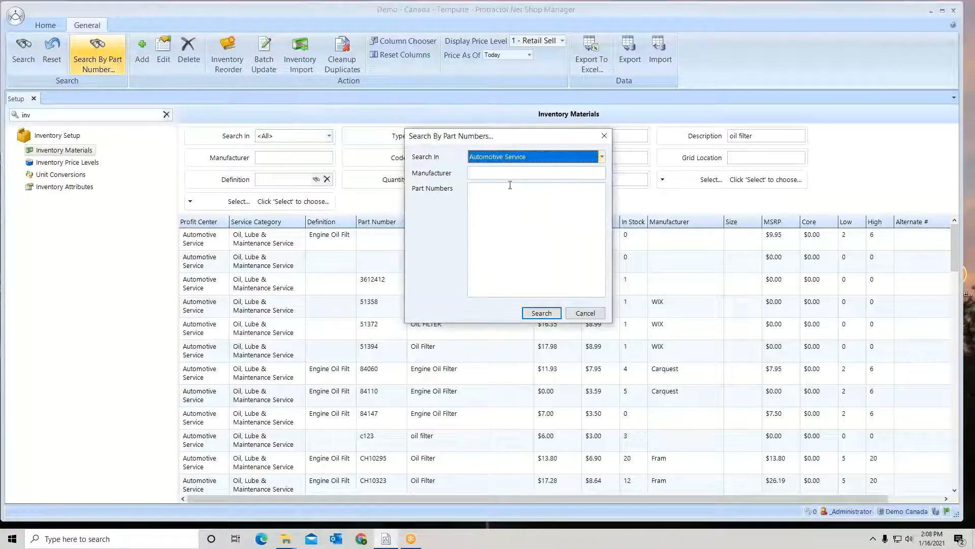
click(485, 173)
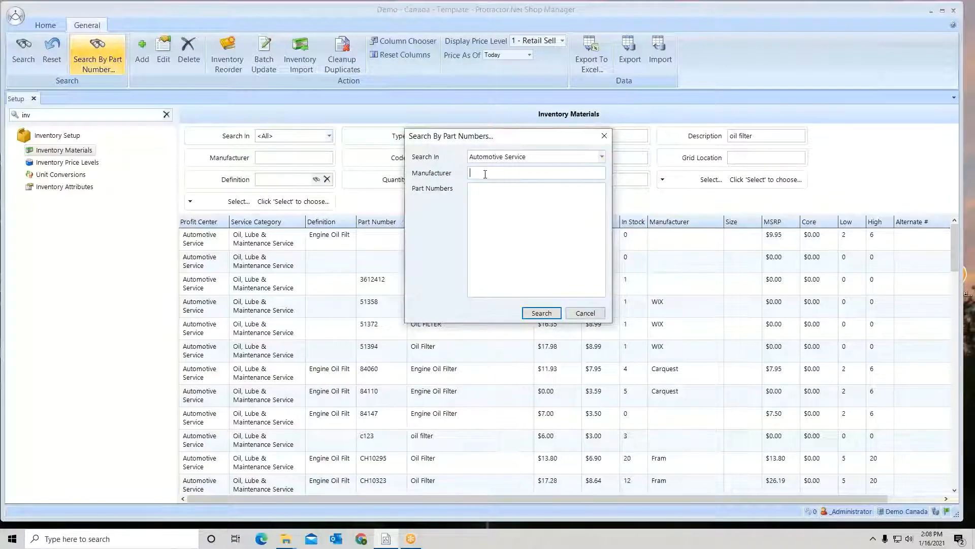
click(484, 190)
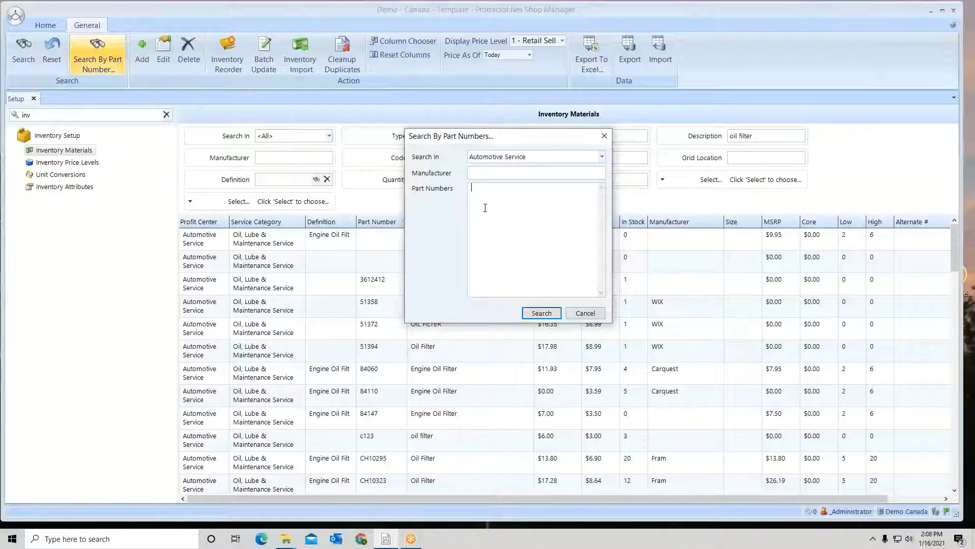
text(84060)
text(, c123, 84110)
click(540, 313)
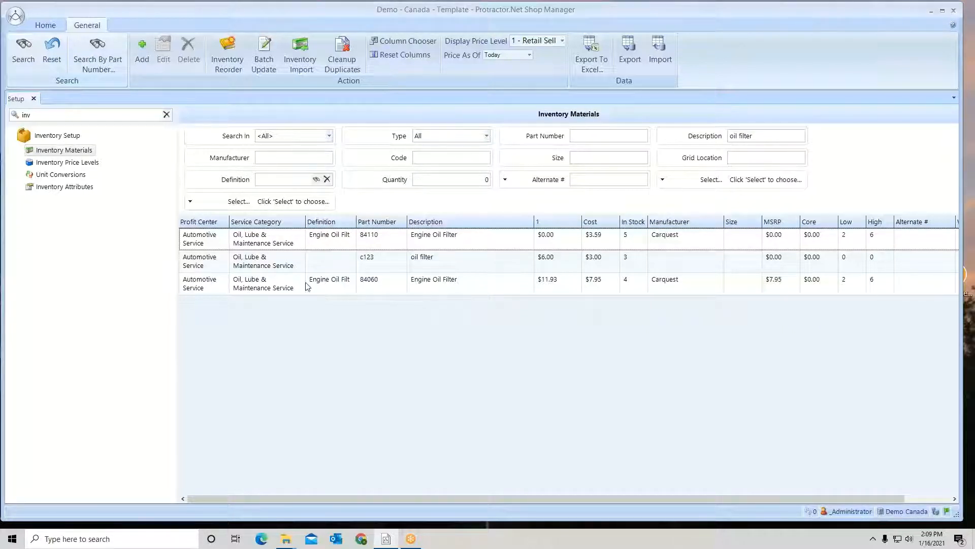
Add a new inventory material in the Oil, Lube & Maintenance Service category
click(138, 49)
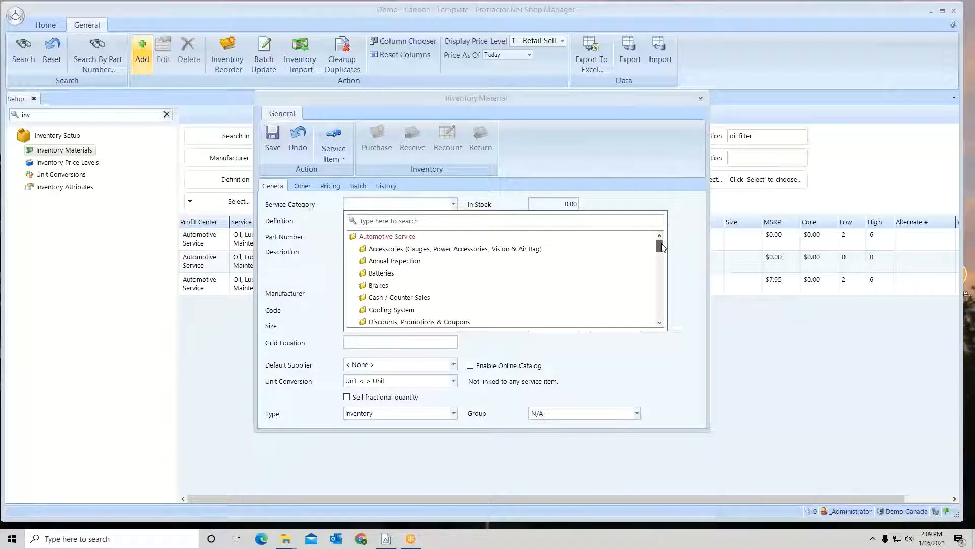
drag(662, 243, 661, 265)
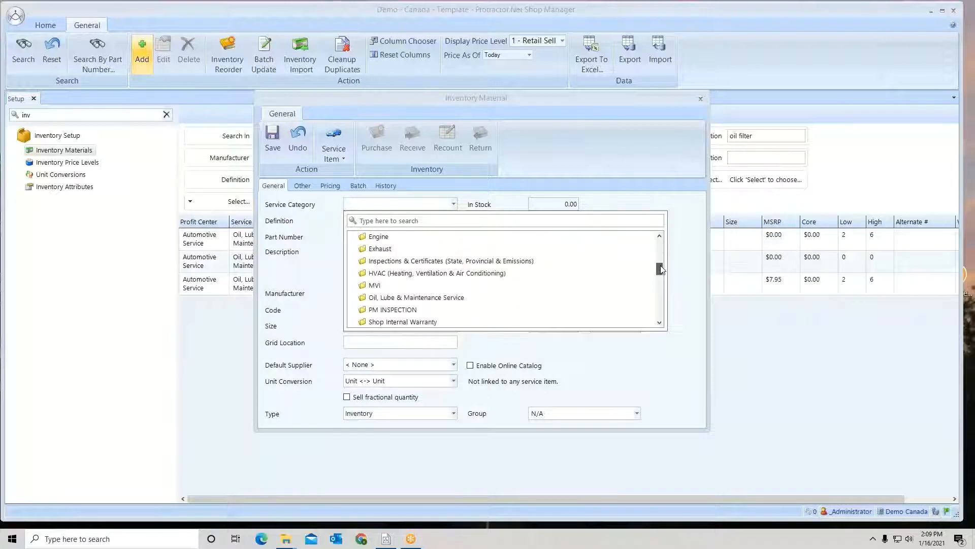
click(447, 298)
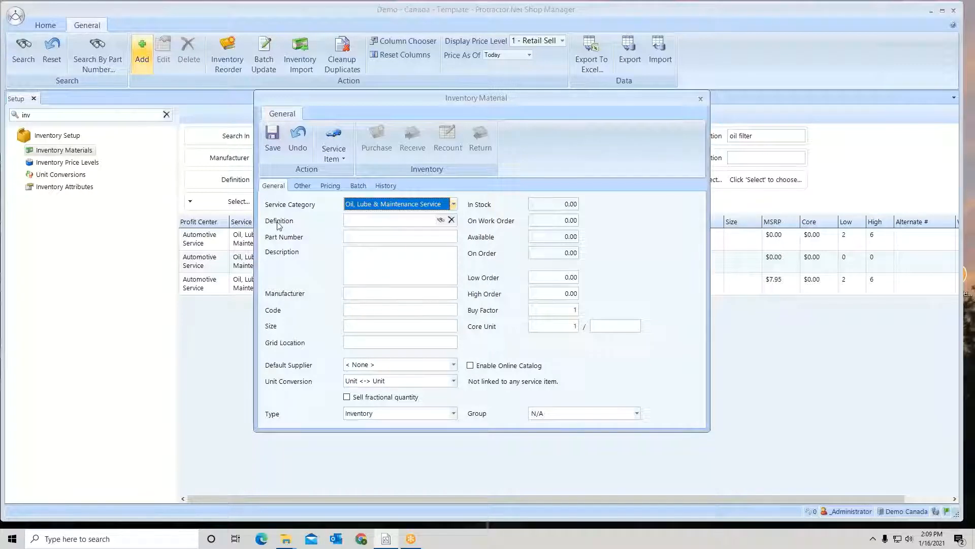
Look up "oil filter" in the part terminology and assign Engine Oil Filter as the material's definition
click(353, 219)
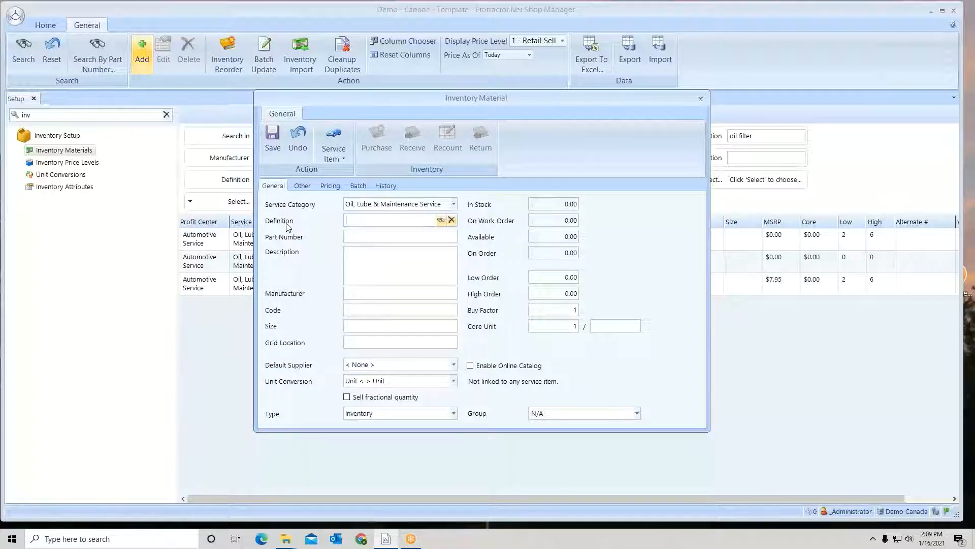
click(440, 222)
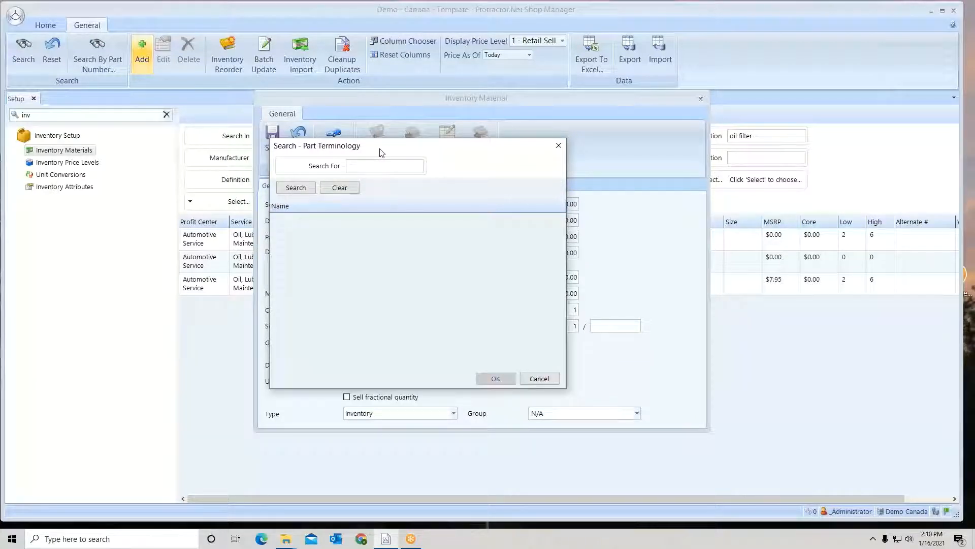
text(oil filter)
click(299, 188)
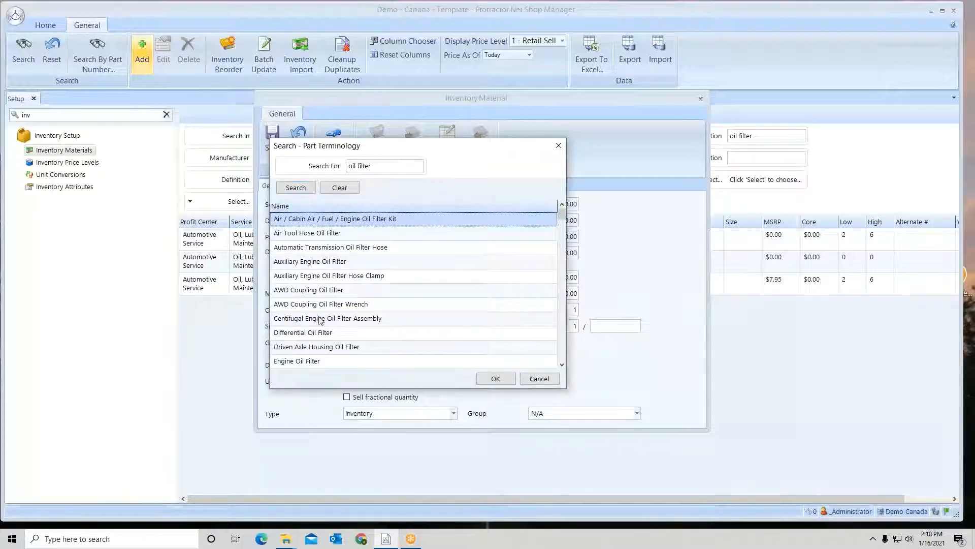
click(315, 362)
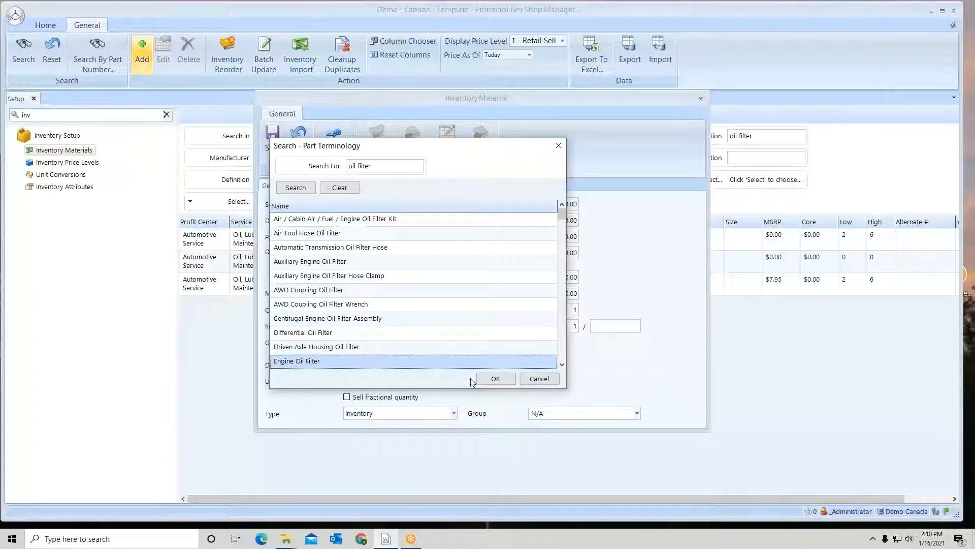
click(494, 378)
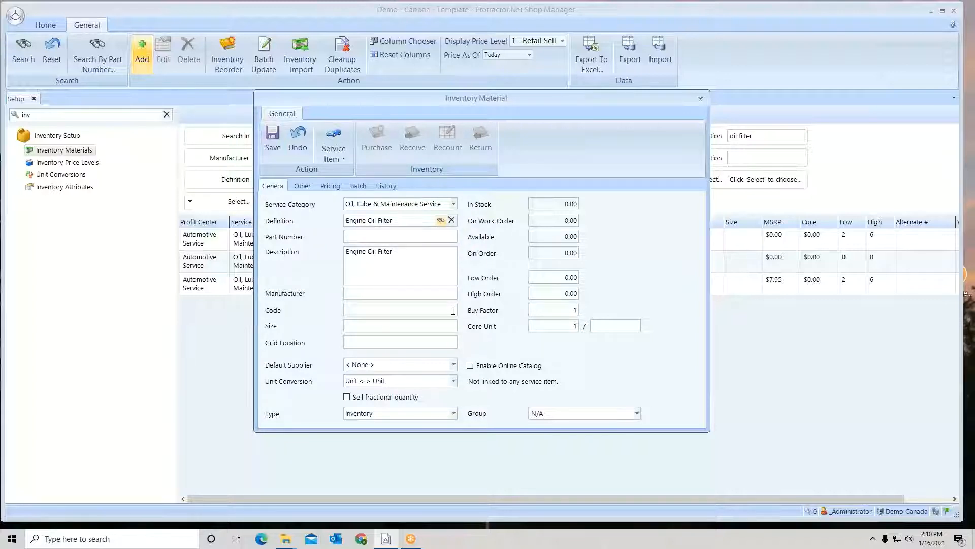
Enter PH123 as the new material's part number and Fram as its manufacturer
text(PH123)
drag(416, 253, 335, 256)
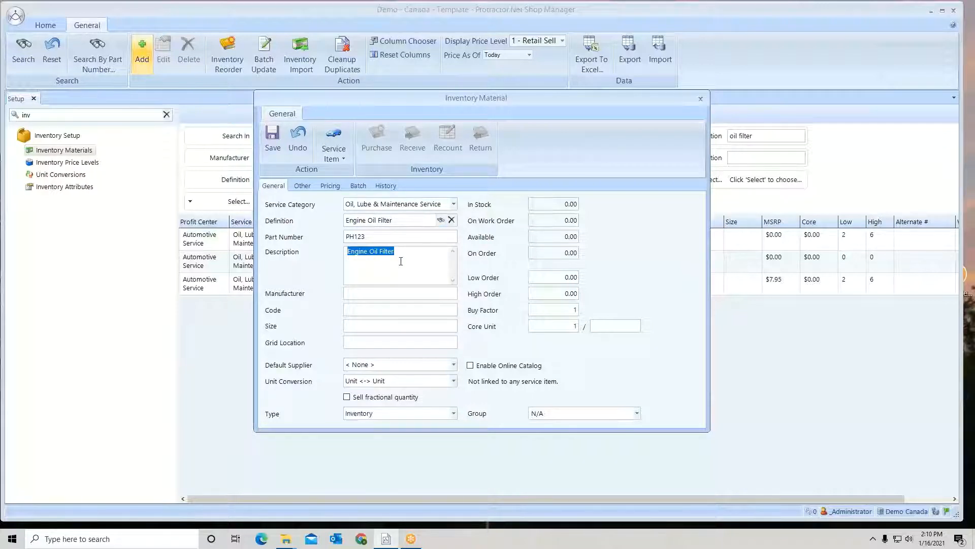
drag(396, 252, 344, 254)
drag(366, 236, 337, 242)
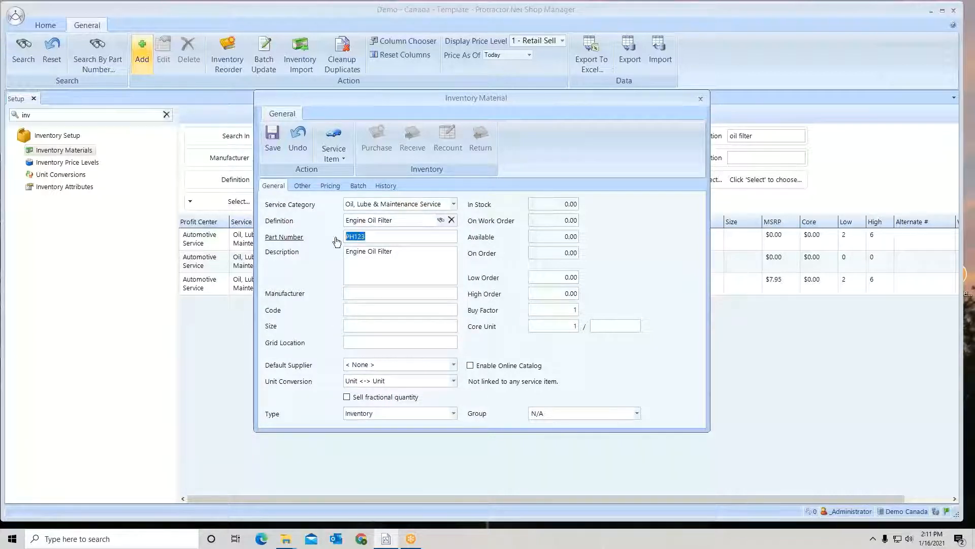
click(347, 294)
text(Fram)
key(Tab)
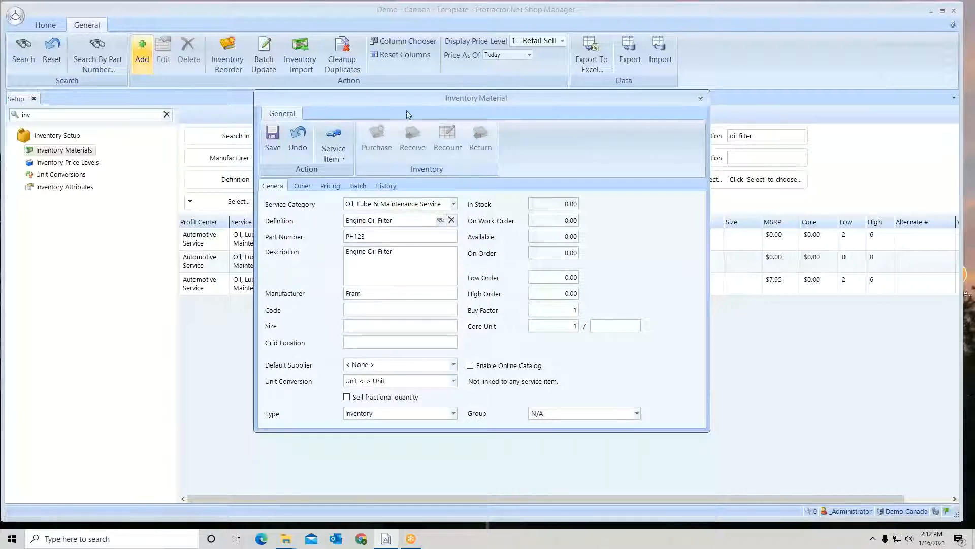
Filter the supplier choices by "na" and set NAPA Parts as the material's default supplier
mouse_move(408, 102)
mouse_down()
mouse_move(409, 214)
mouse_move(407, 99)
mouse_up()
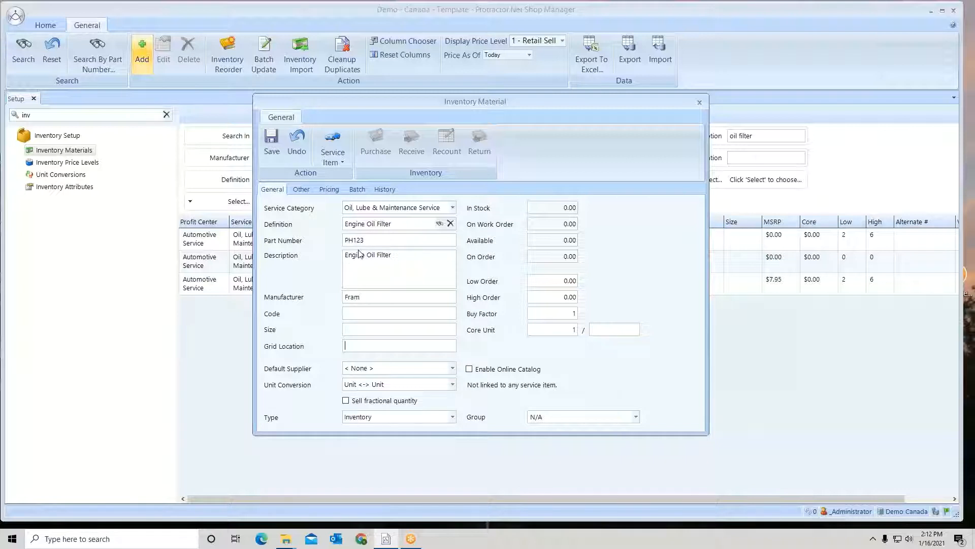
click(453, 369)
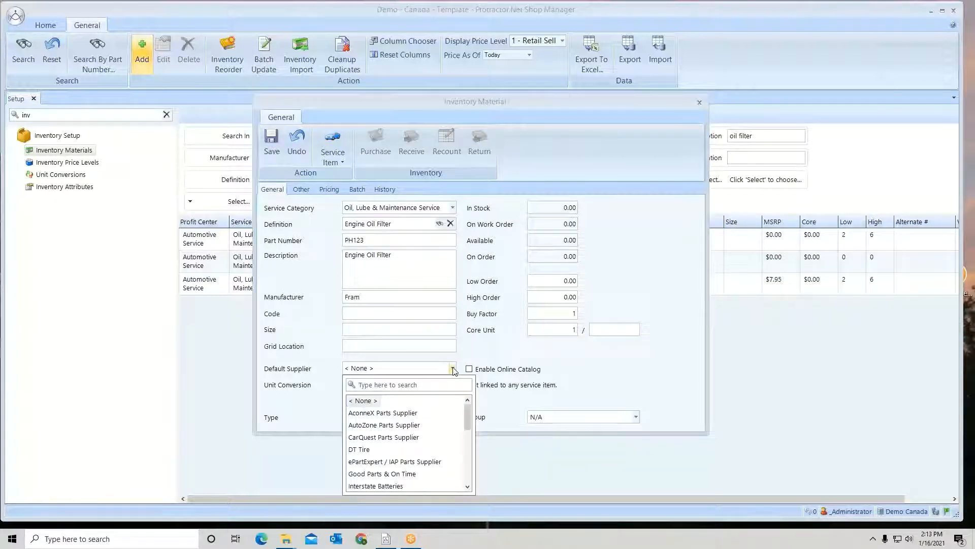
mouse_move(467, 413)
mouse_down()
mouse_move(463, 464)
mouse_move(460, 407)
mouse_up()
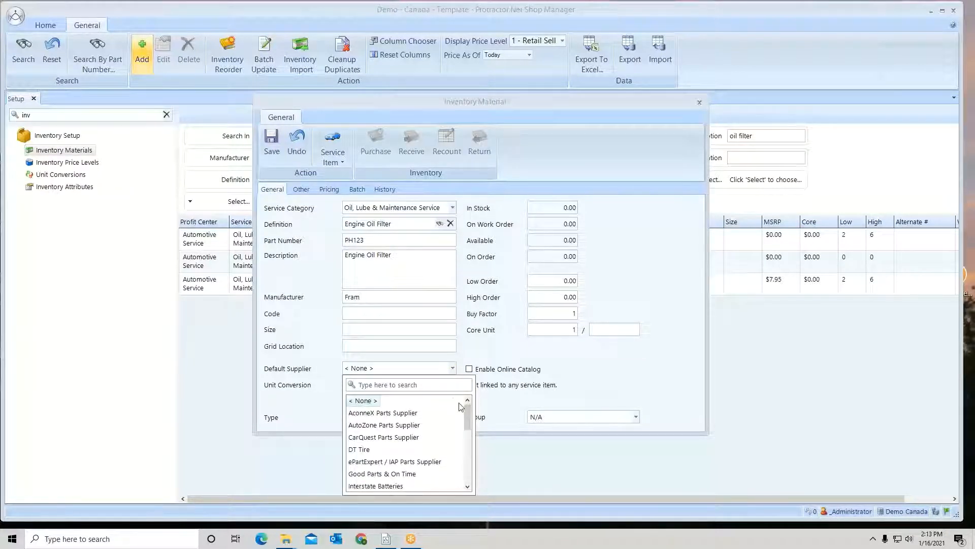
click(425, 384)
text(na)
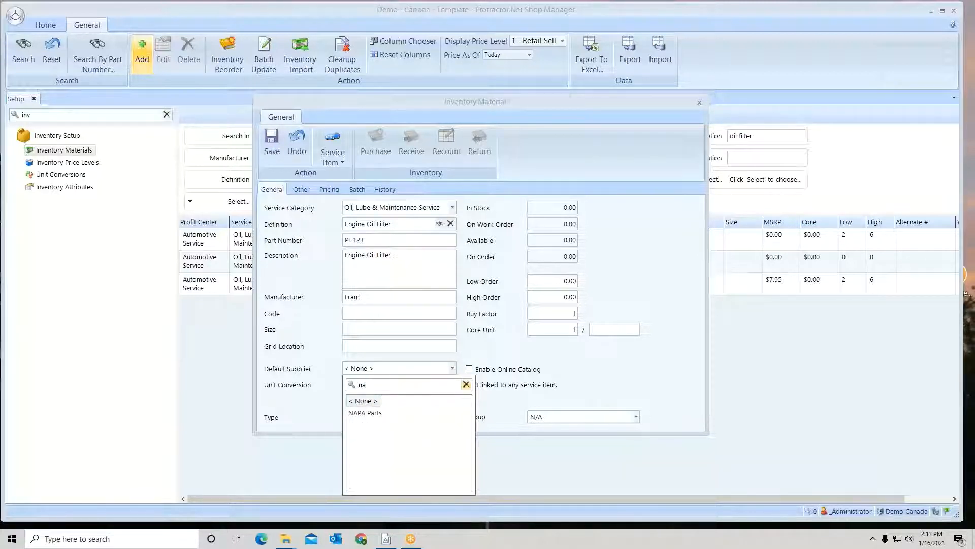
click(380, 413)
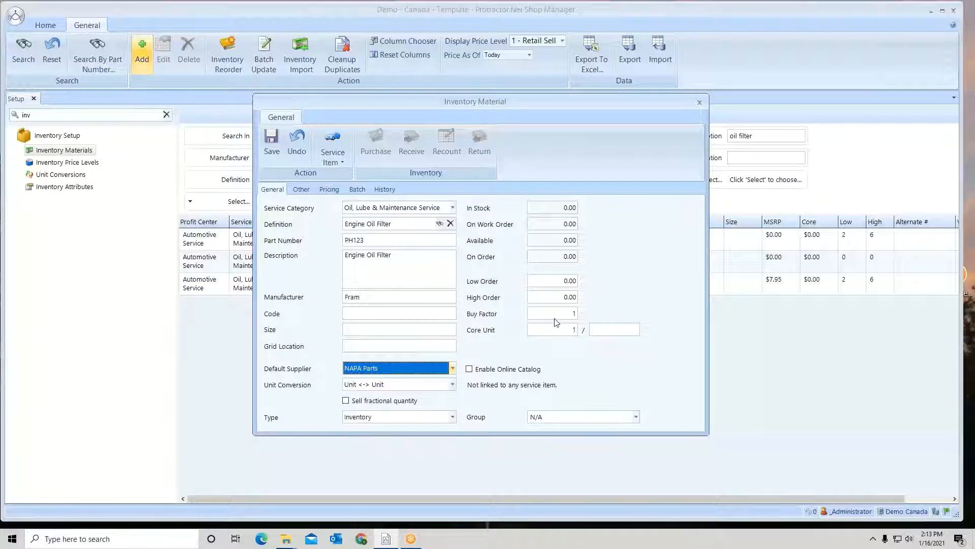
Set the material's unit conversion to Case <-> Unit with a buy factor of 6
mouse_move(570, 317)
click(452, 385)
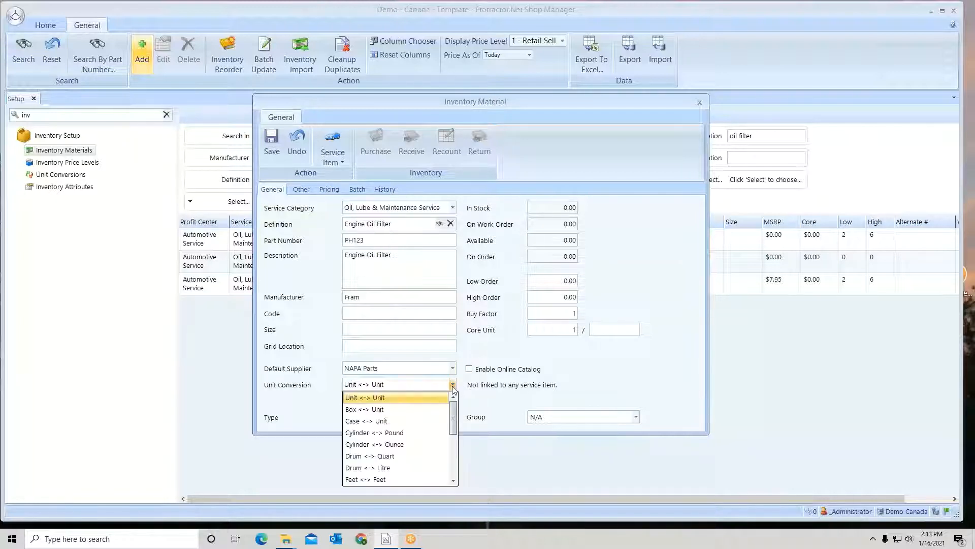
click(369, 422)
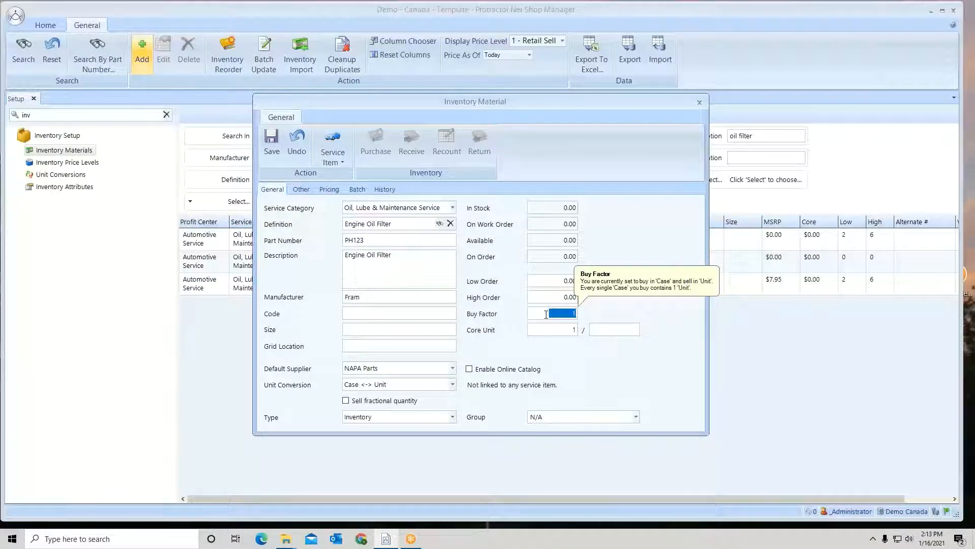
text(6)
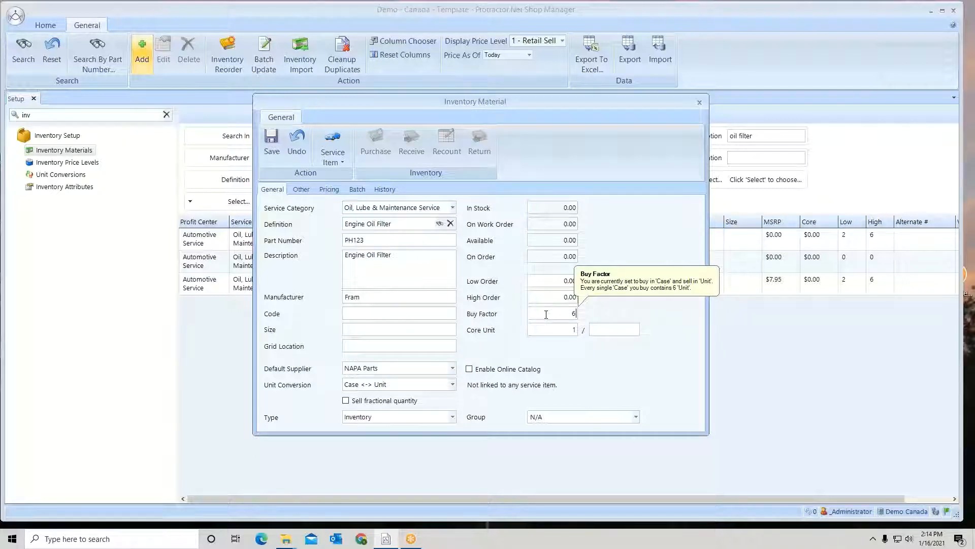
Set the buy factor back to 1 and the unit conversion back to Unit <-> Unit
double_click(546, 314)
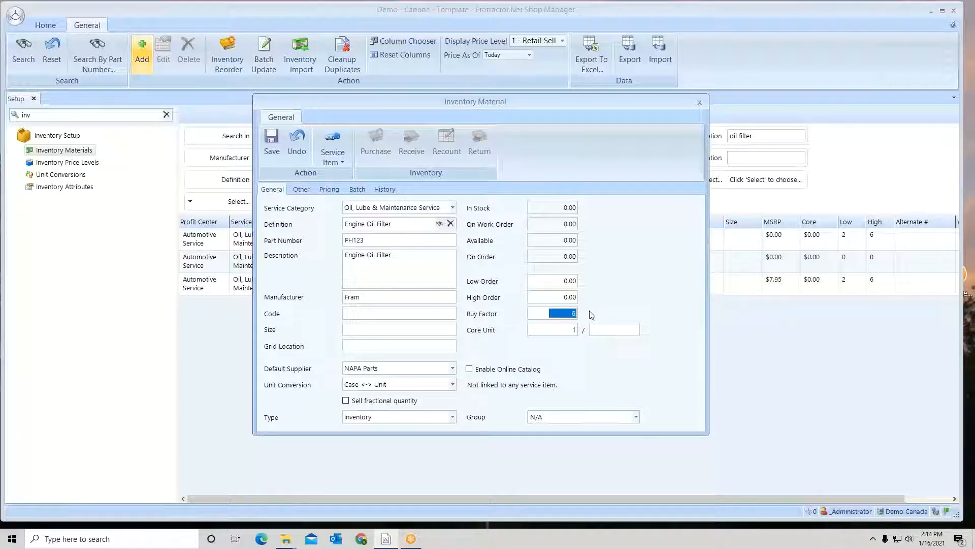
text(1)
click(452, 384)
click(389, 398)
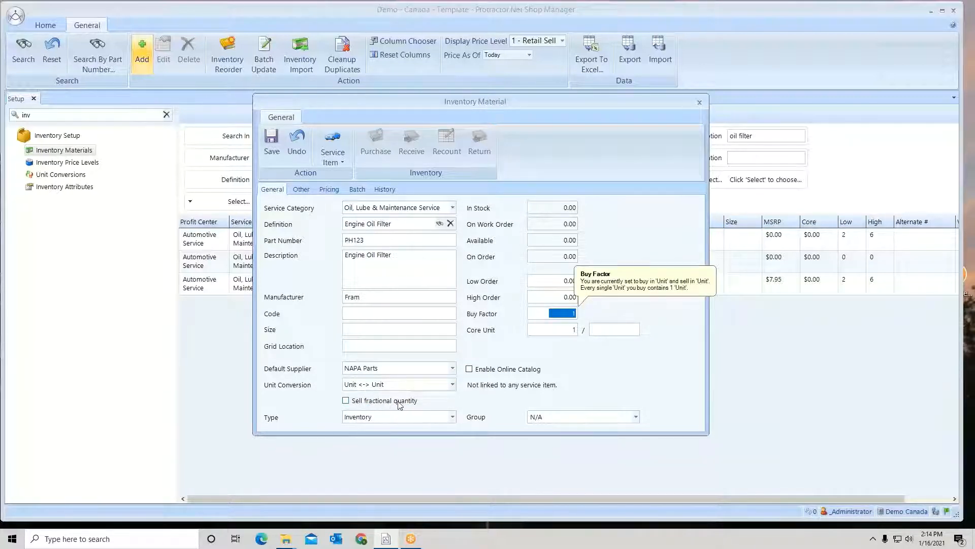
Allow the material to be sold in fractional quantities and choose Inventory as its type
click(346, 401)
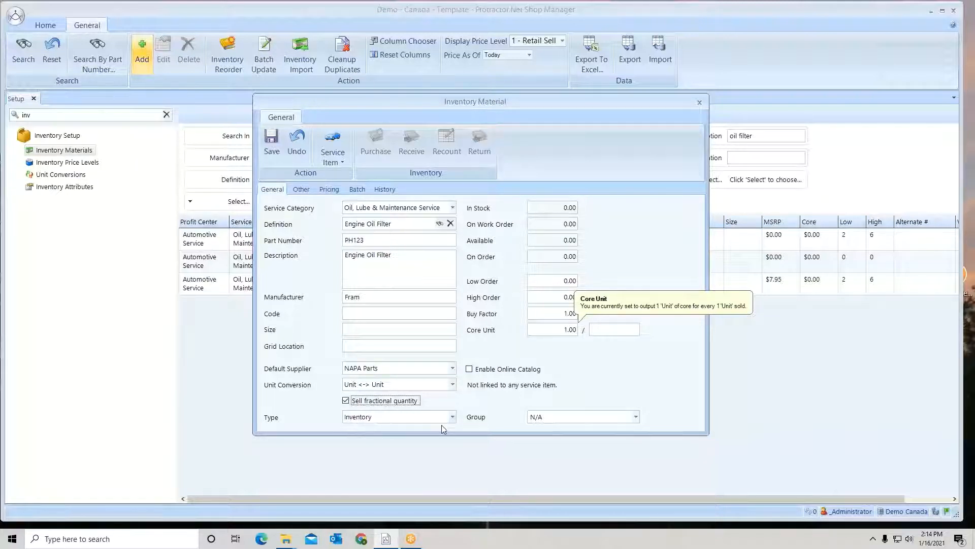
click(452, 416)
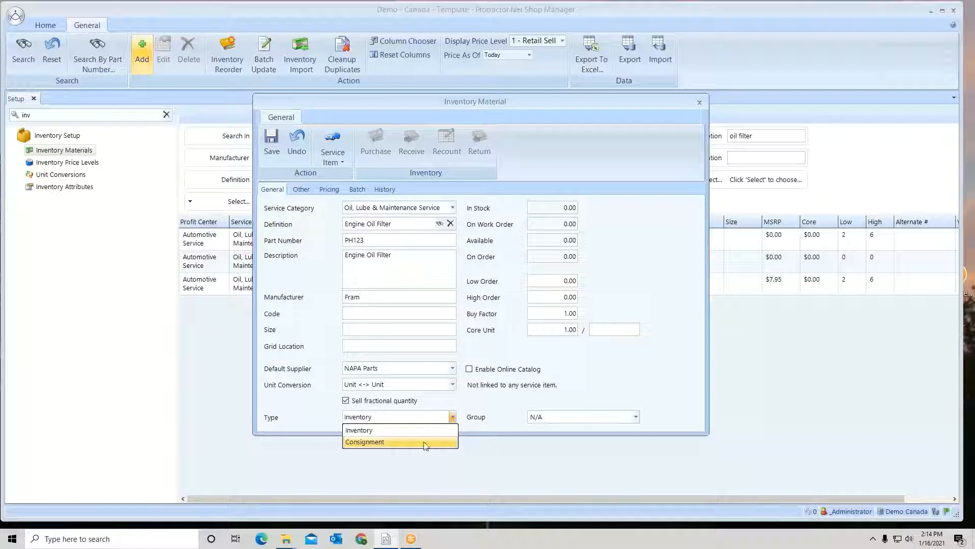
click(364, 430)
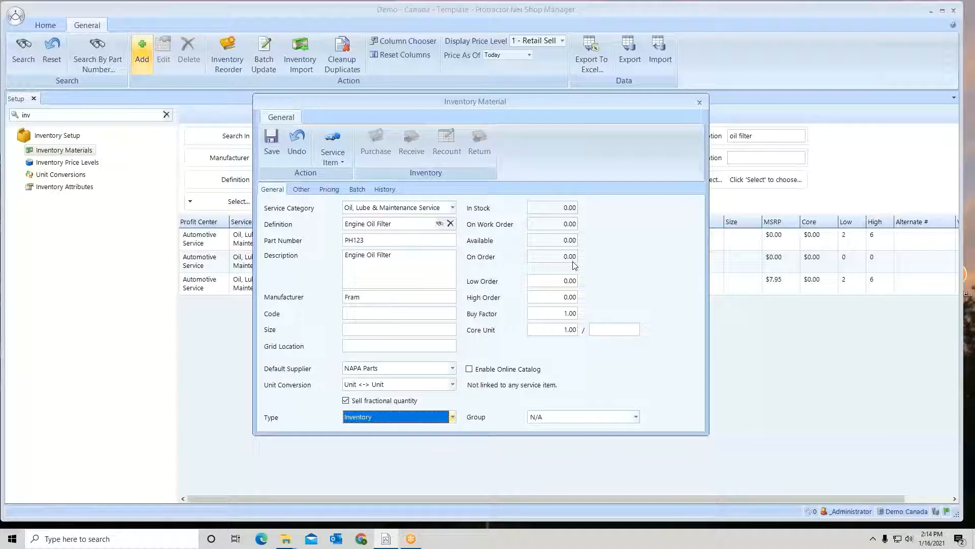
Set the material's low order level to 2 and its high order level to 4
click(559, 281)
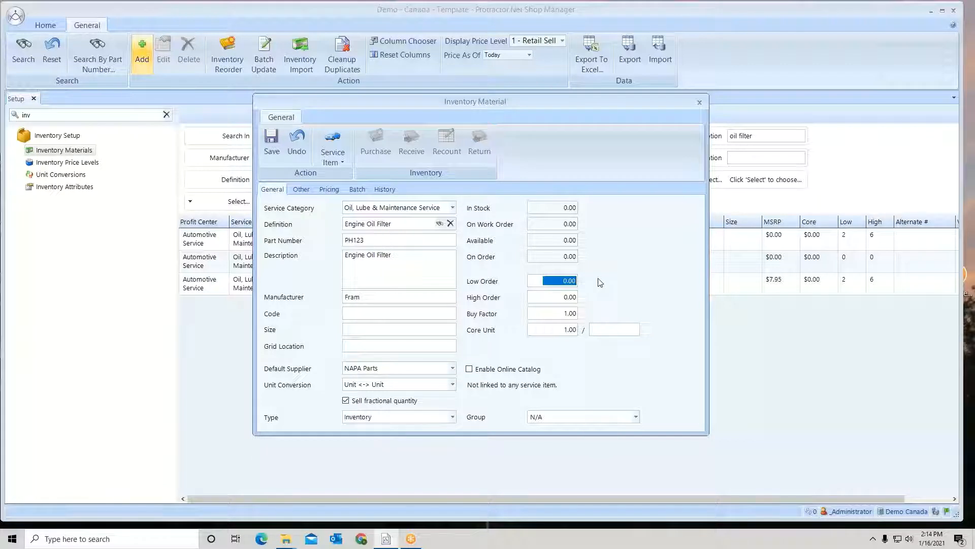
text(2.)
key(Tab)
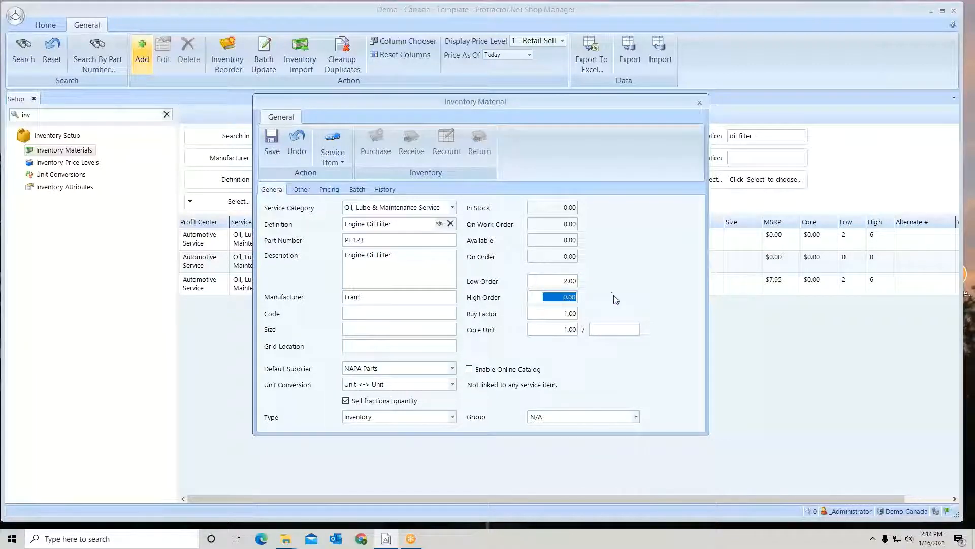
text(4.)
Review the material's Buy Factor and Core Unit fields and the available Group options
click(556, 314)
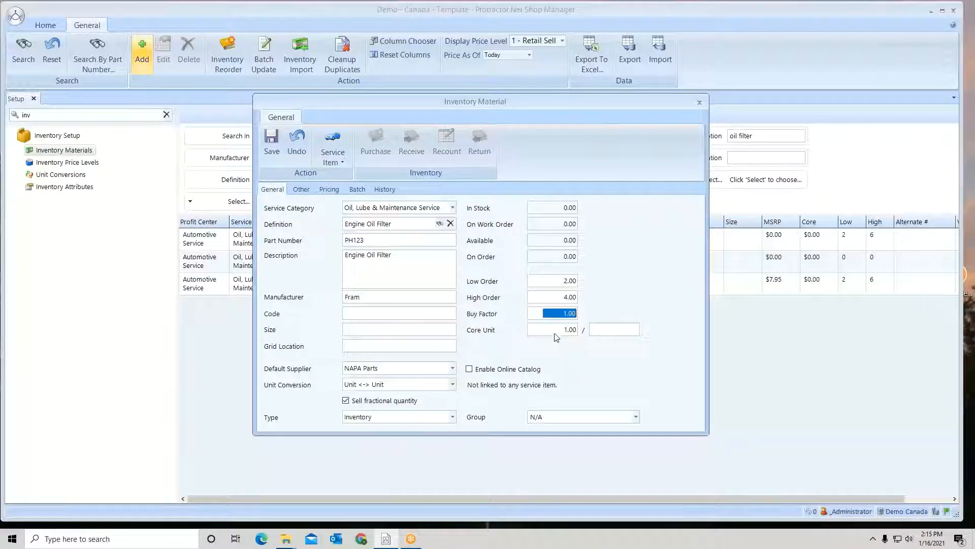
click(557, 331)
click(635, 417)
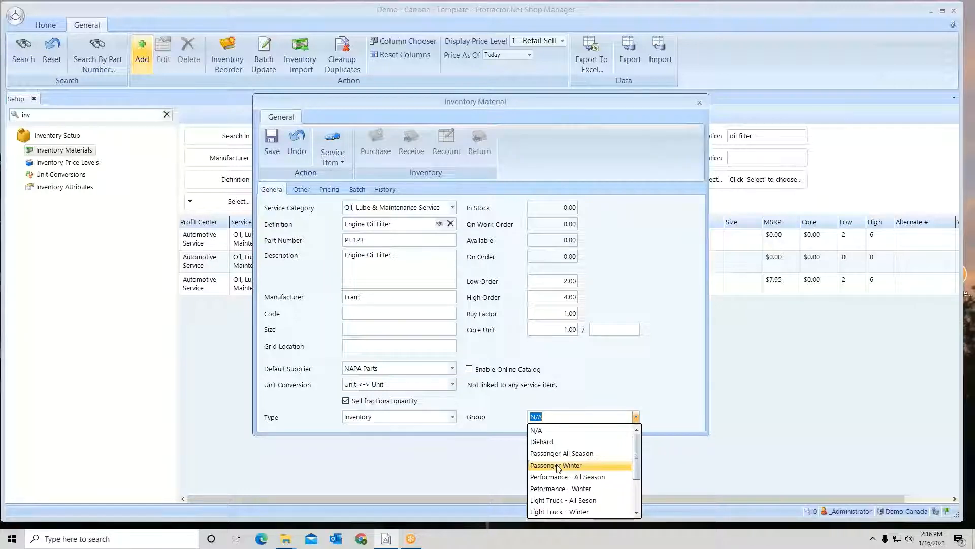
click(568, 390)
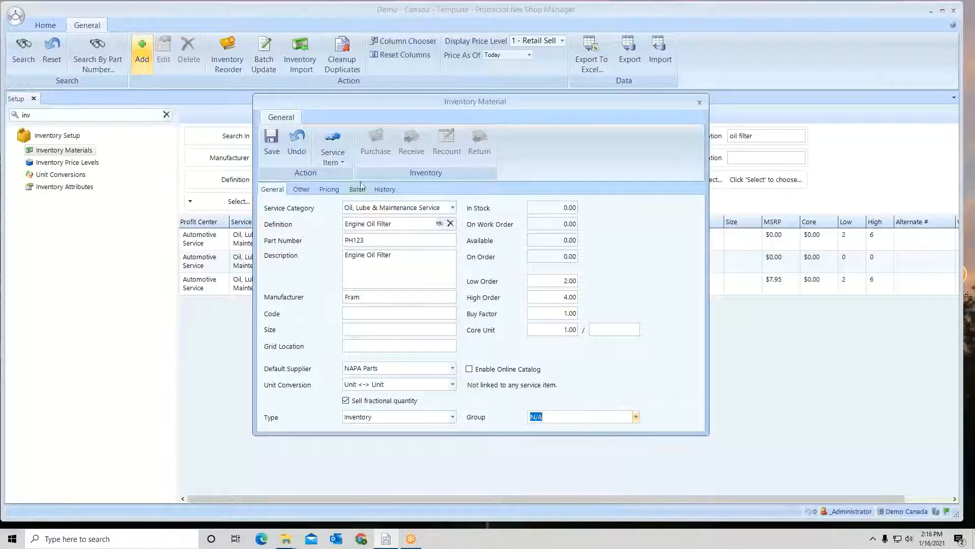
Enter b3698 as the oil filter's alternate number
click(304, 194)
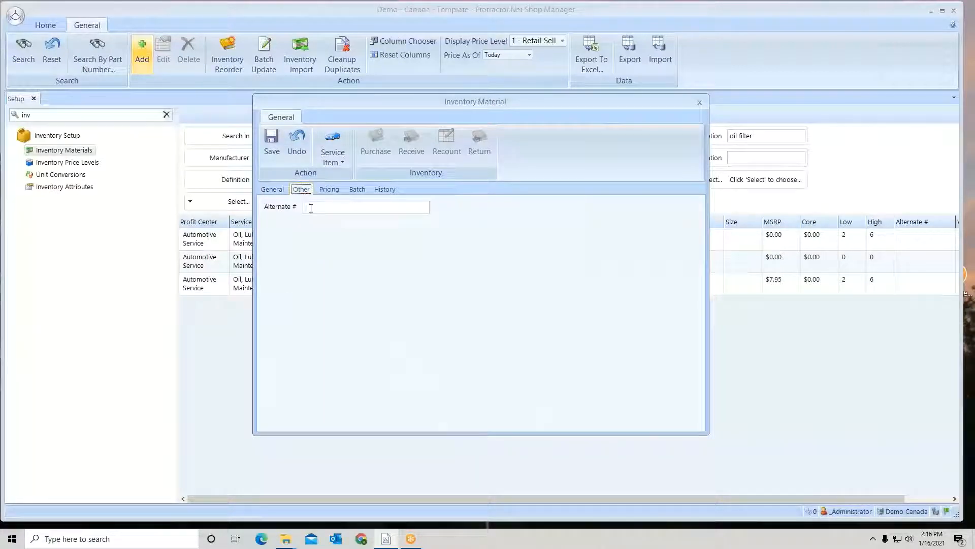
click(309, 208)
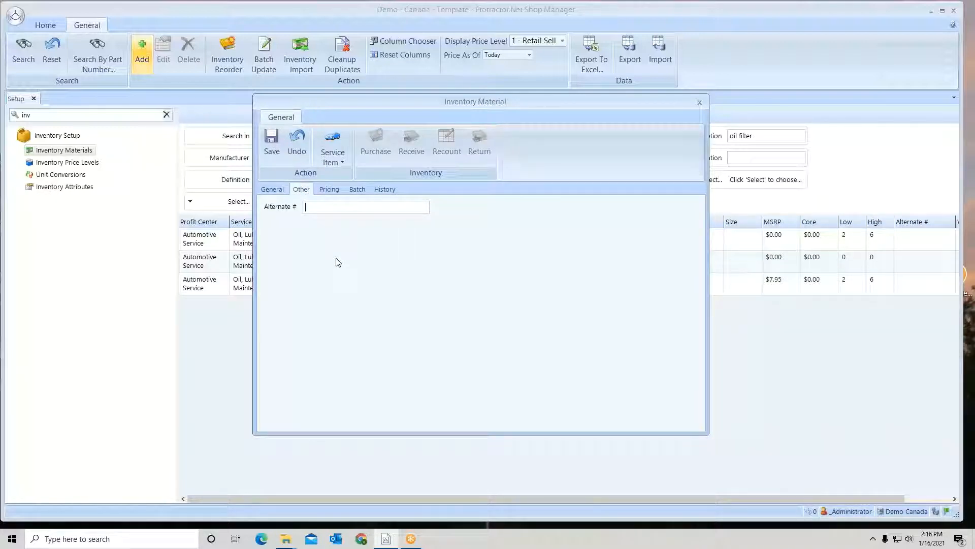
text(b3698)
drag(327, 207, 302, 207)
Set the material's base cost to $5.00 in its pricing details
click(329, 190)
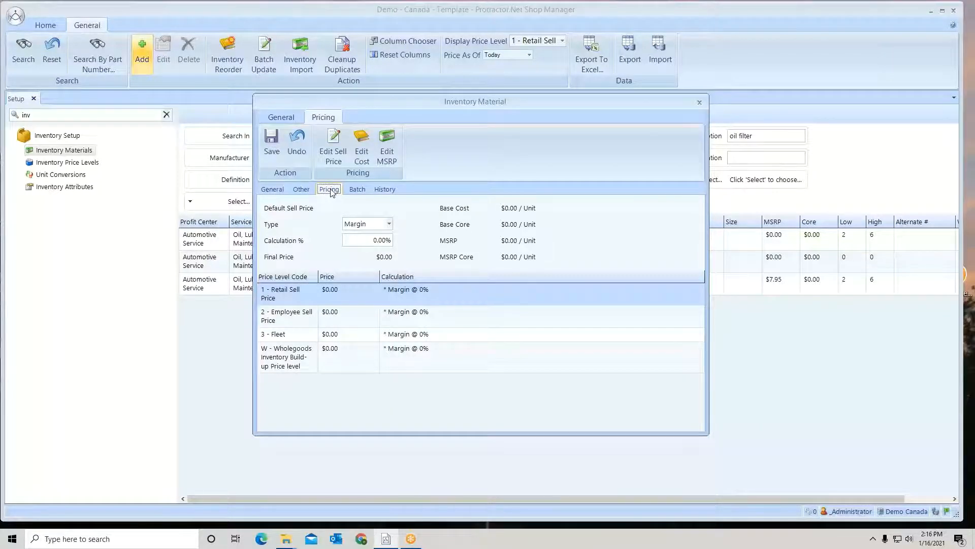
click(363, 156)
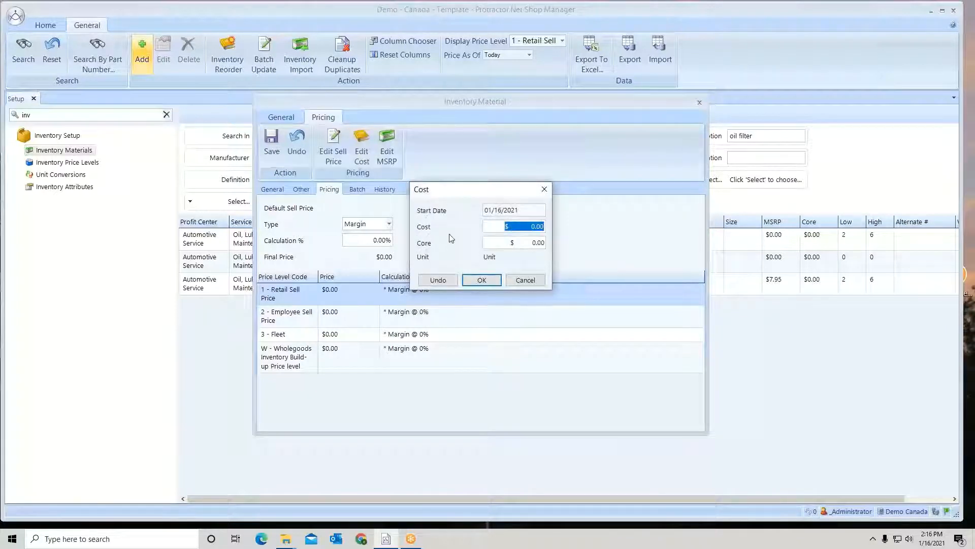
drag(511, 226, 548, 226)
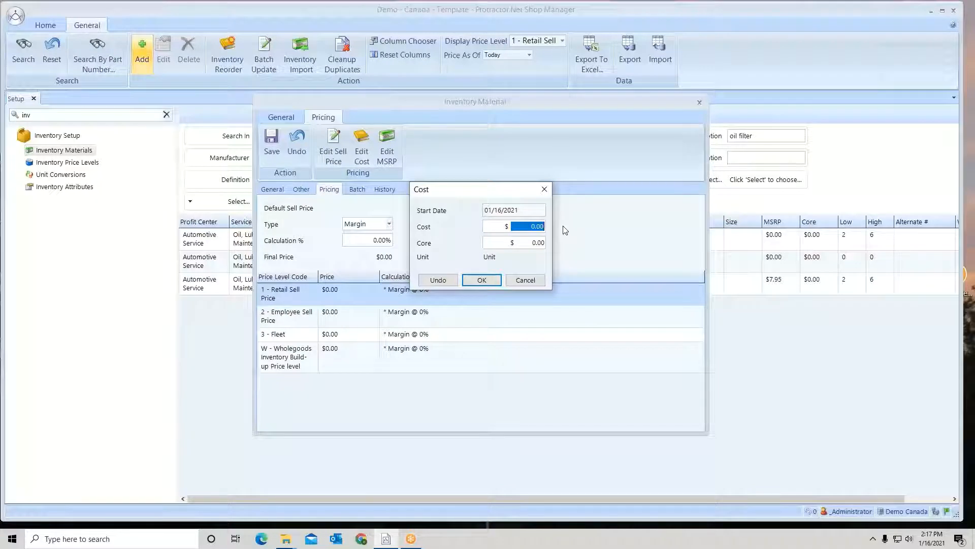
text(5.)
click(528, 244)
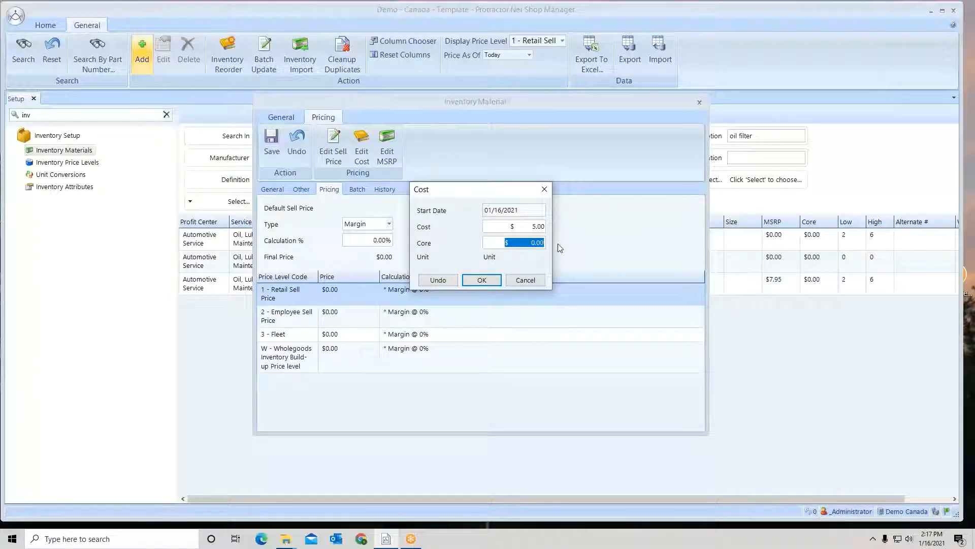
click(483, 281)
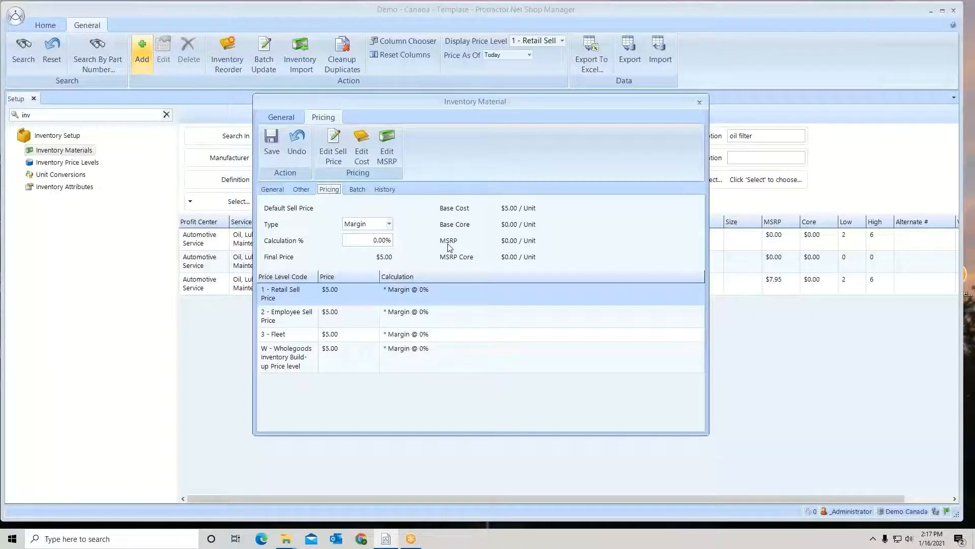
Set the material's MSRP to $10.00
click(389, 147)
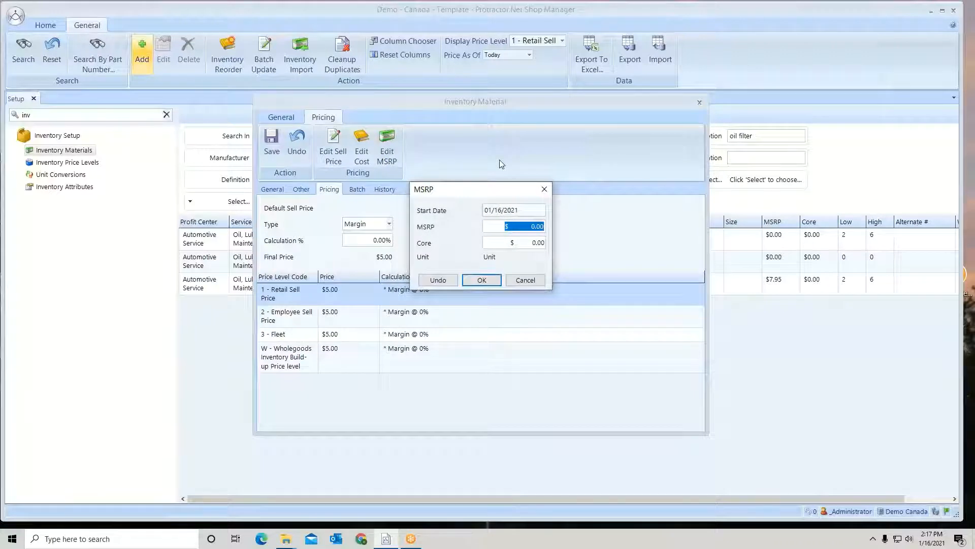
text(10)
click(482, 279)
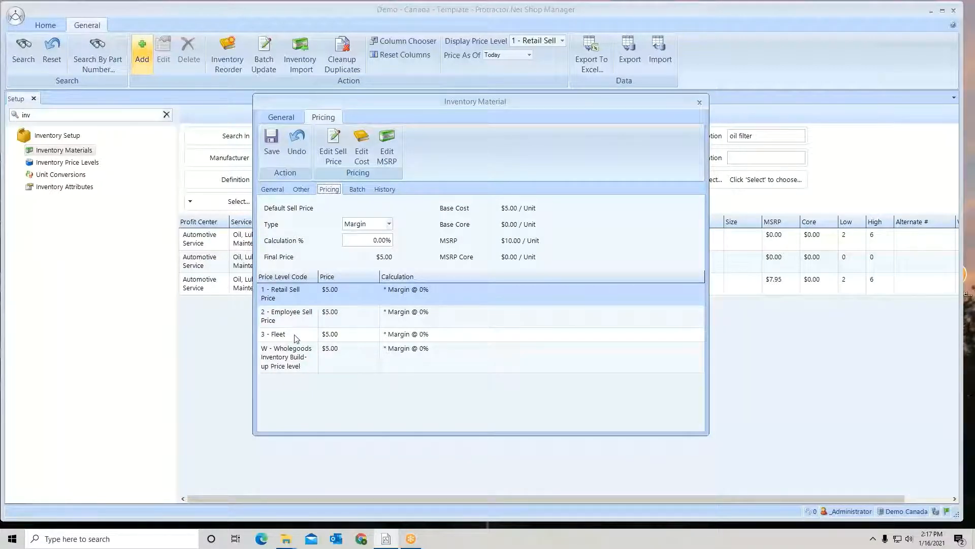
Give the Retail Sell Price level a Fixed price of $8.50
click(334, 296)
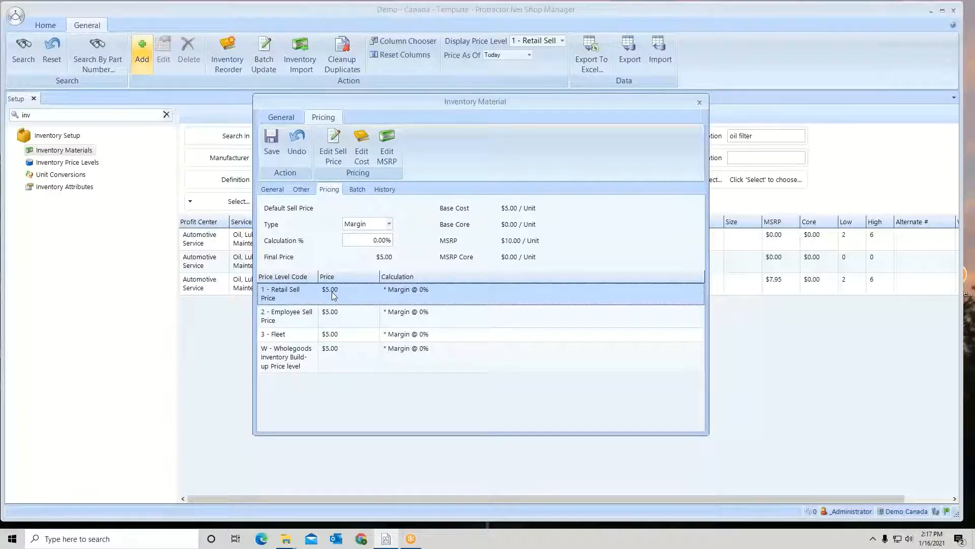
click(330, 150)
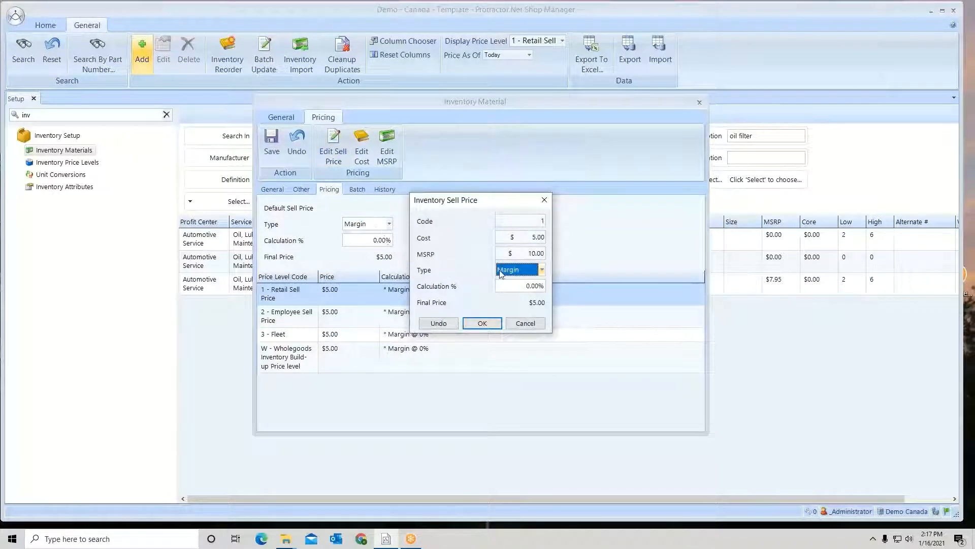
click(543, 270)
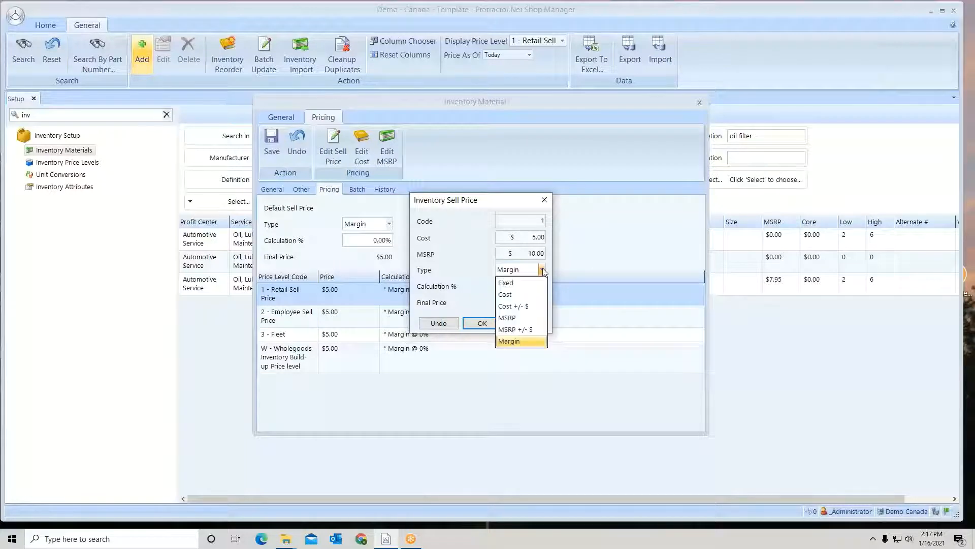
click(506, 284)
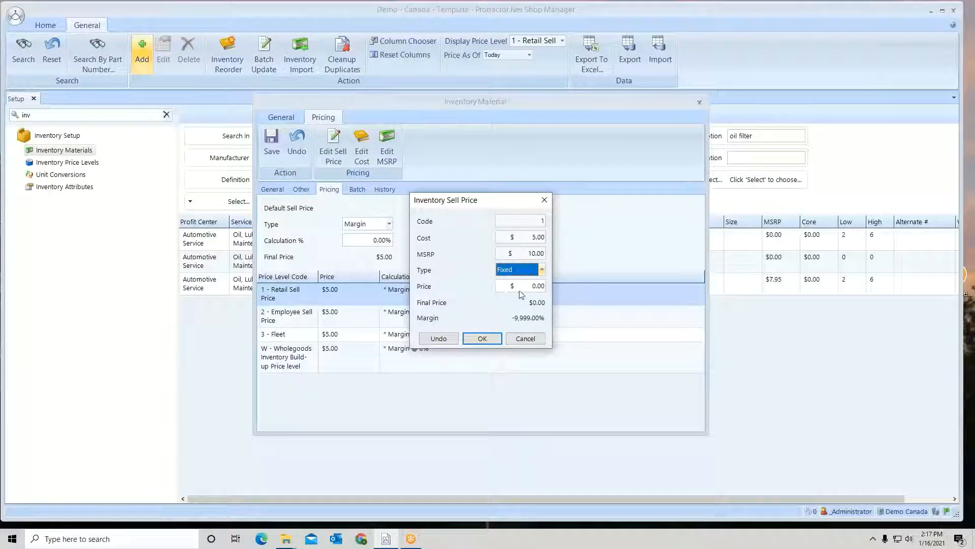
key(Tab)
text(8)
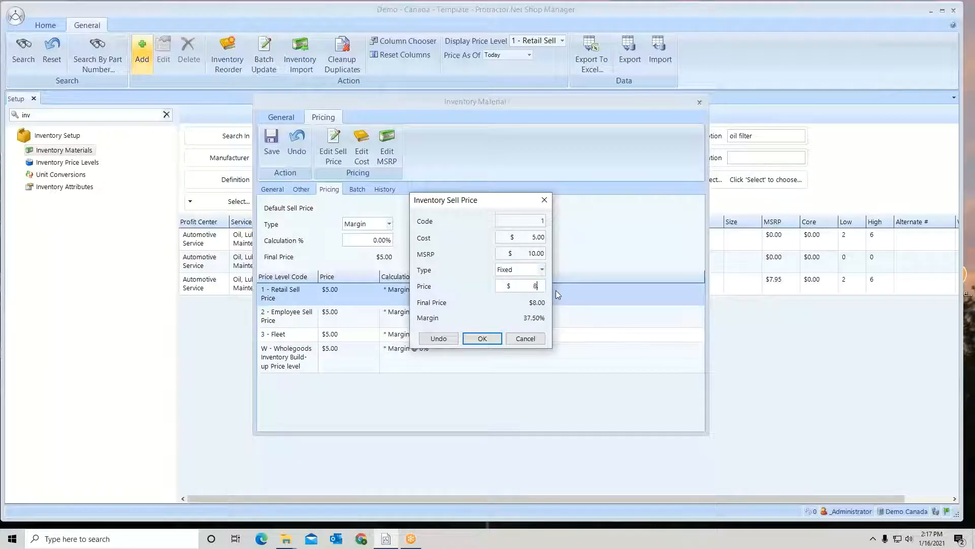
text(.50)
click(489, 337)
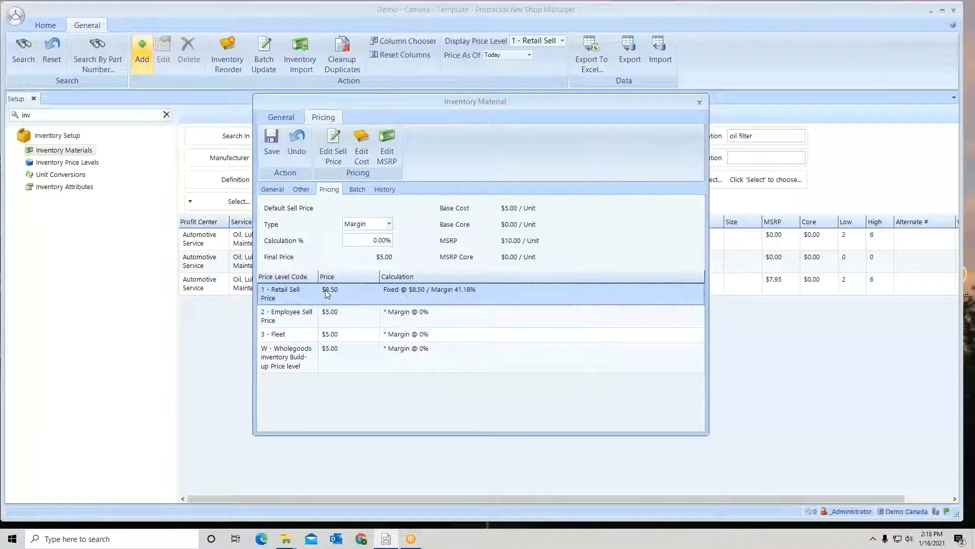
Switch the Retail Sell Price level's calculation type back to Margin
click(334, 321)
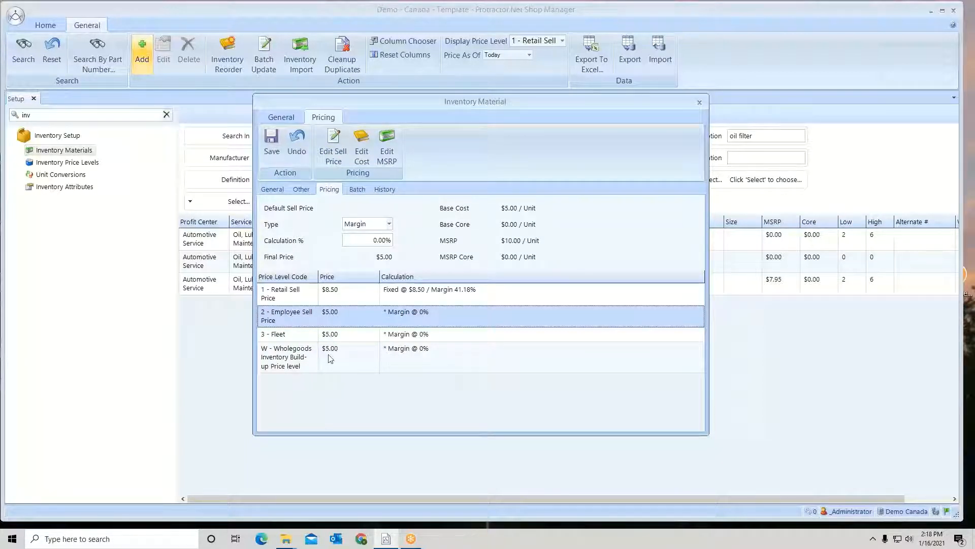
click(344, 292)
double_click(343, 294)
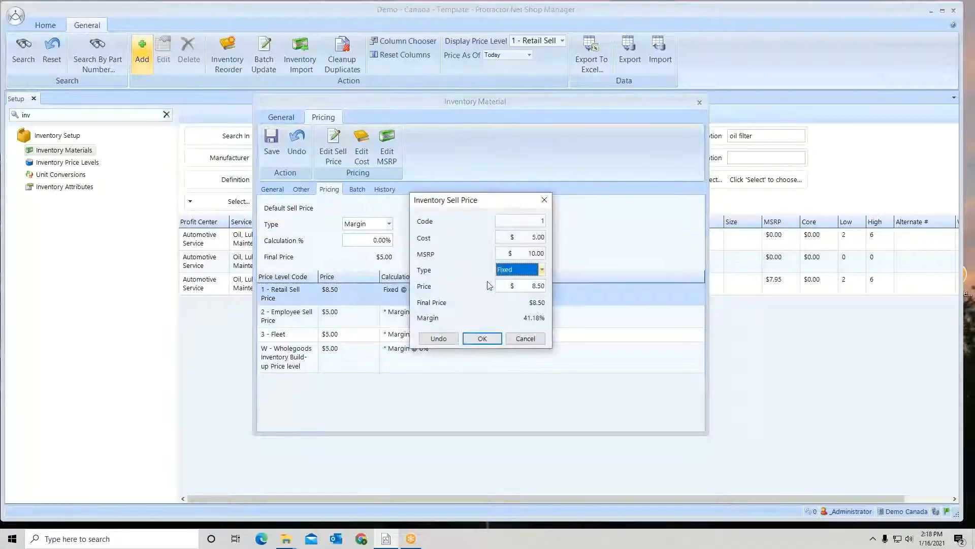
click(542, 270)
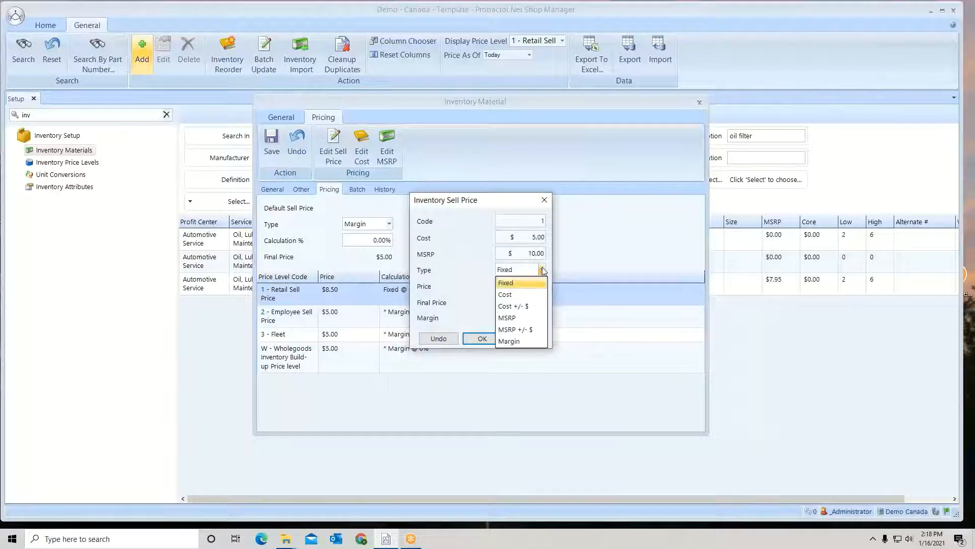
click(513, 341)
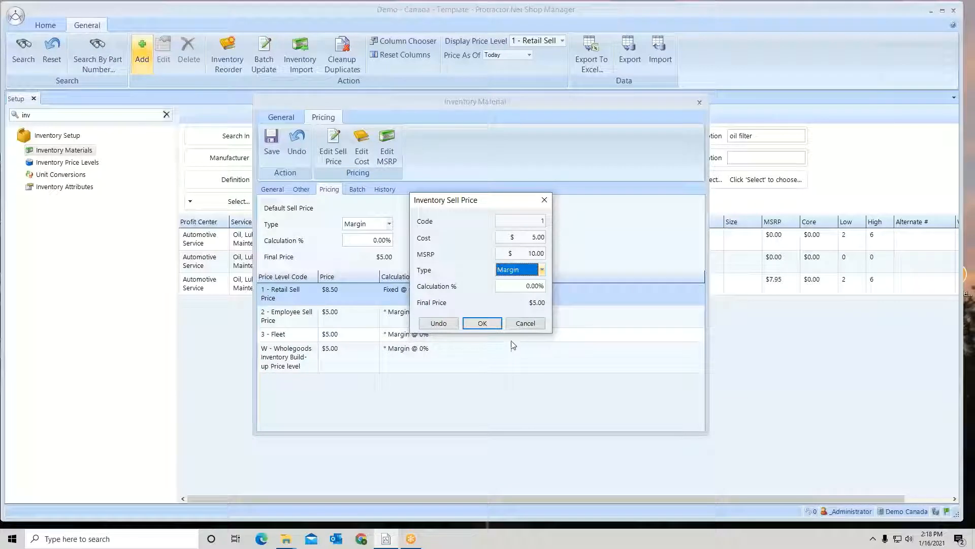
click(488, 324)
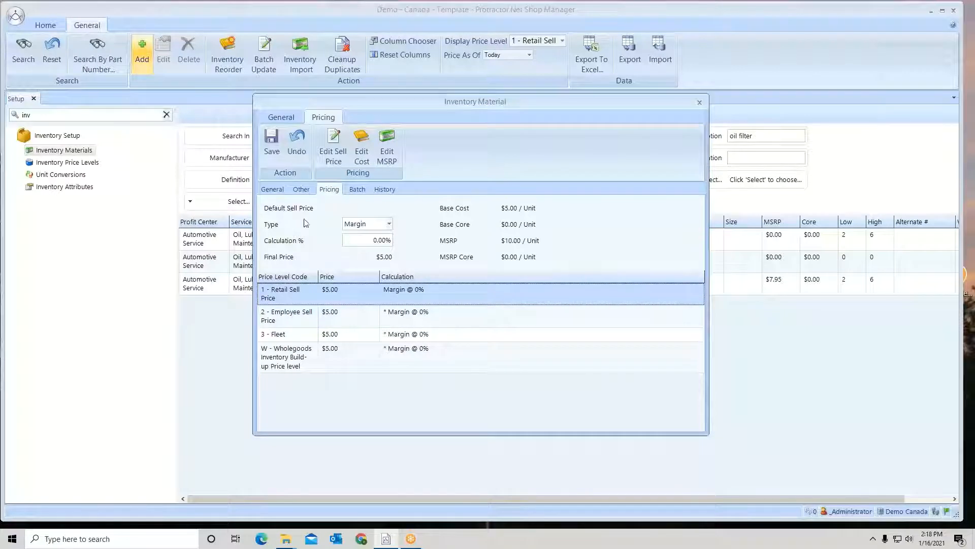
Set the default sell price margin to 50% and the Retail Sell Price level's margin to 60%
click(367, 242)
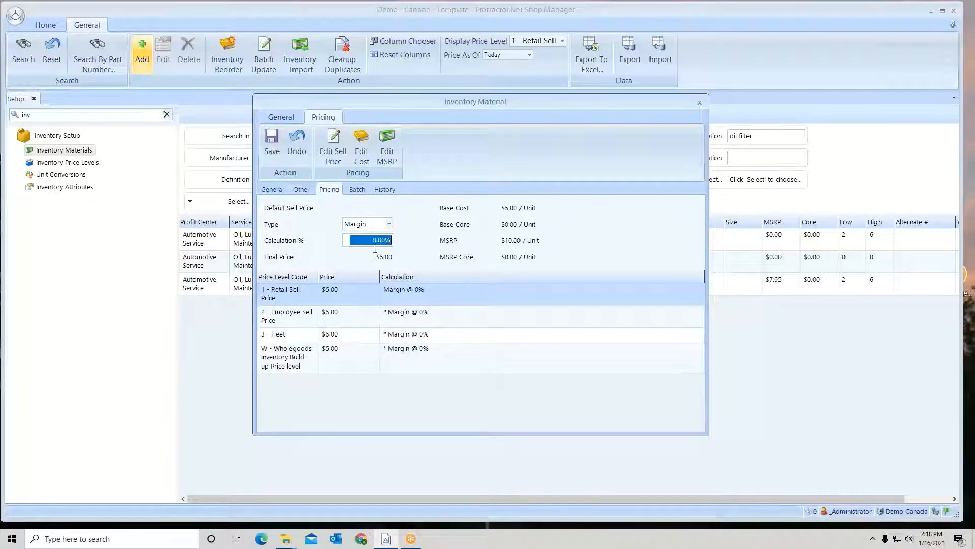
text(50)
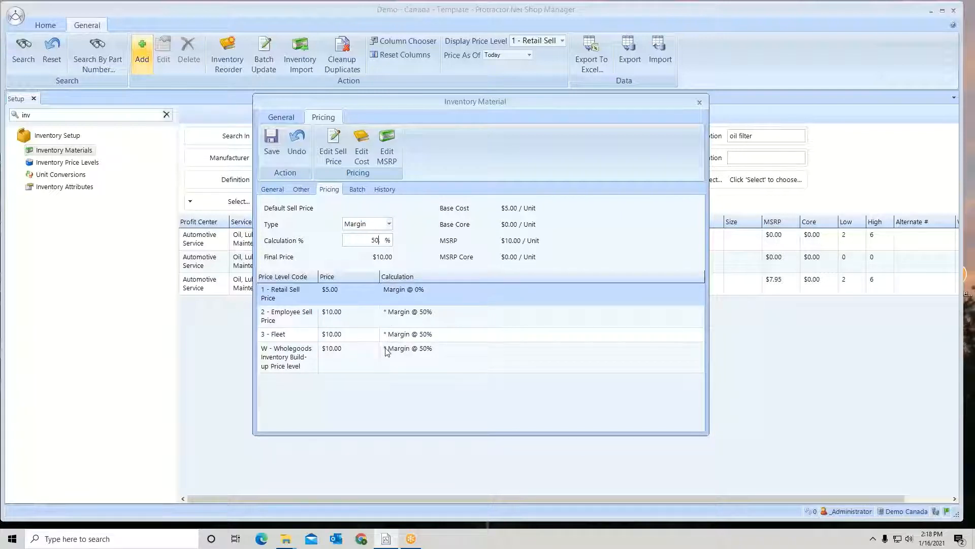
double_click(387, 295)
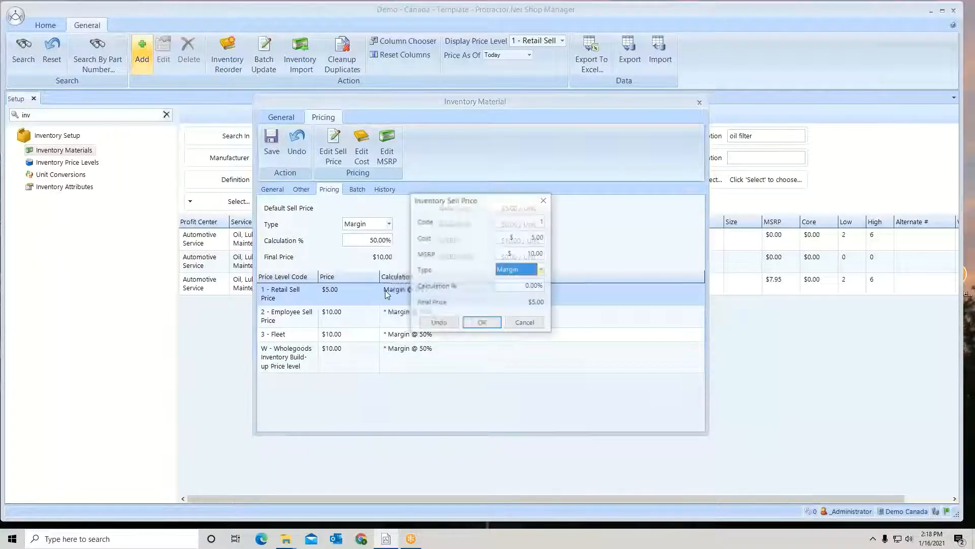
key(Tab)
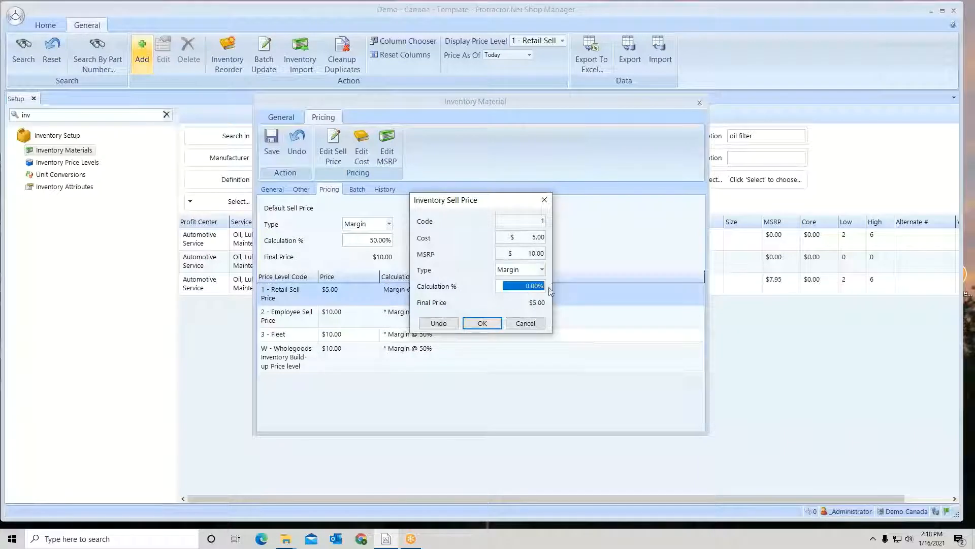
text(60)
click(481, 323)
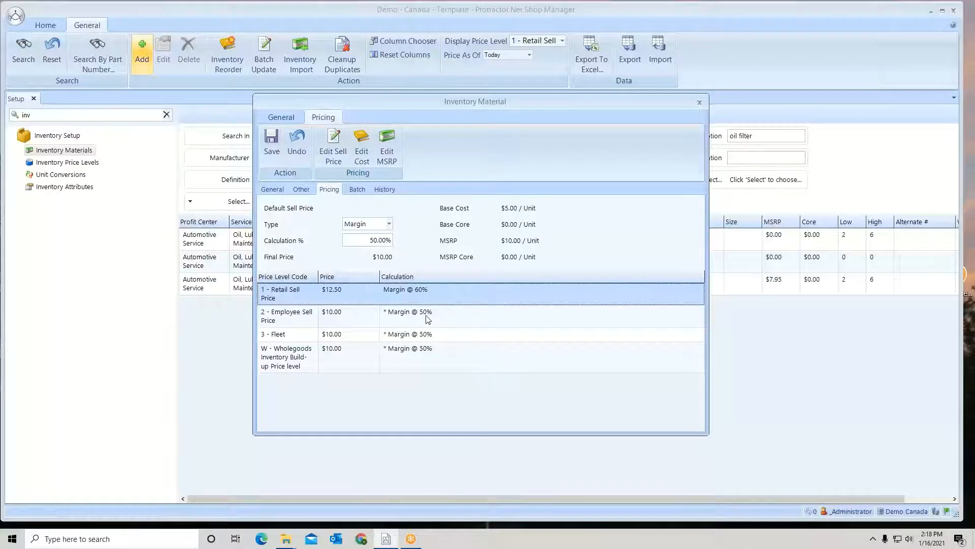
Base the Employee Sell Price level on Cost with a calculation of 10%
double_click(336, 316)
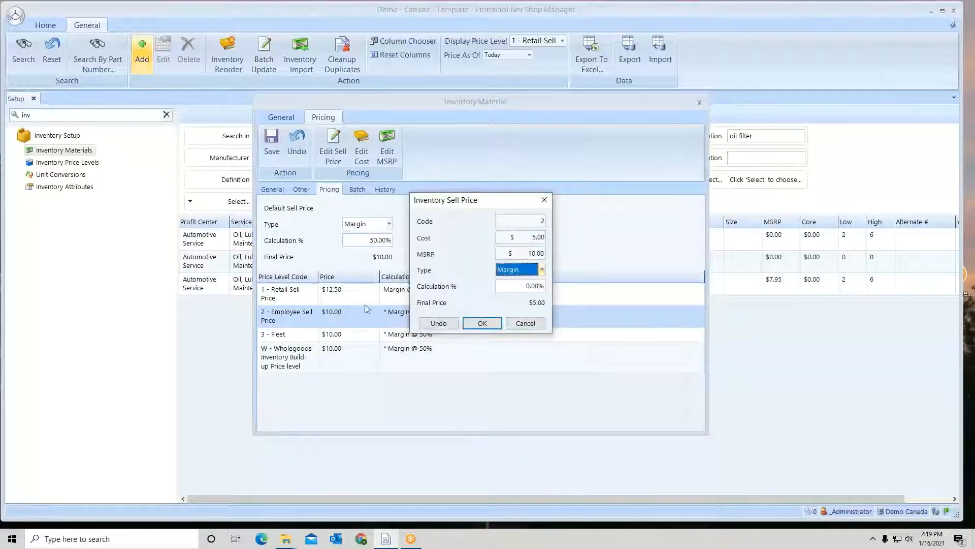
click(542, 272)
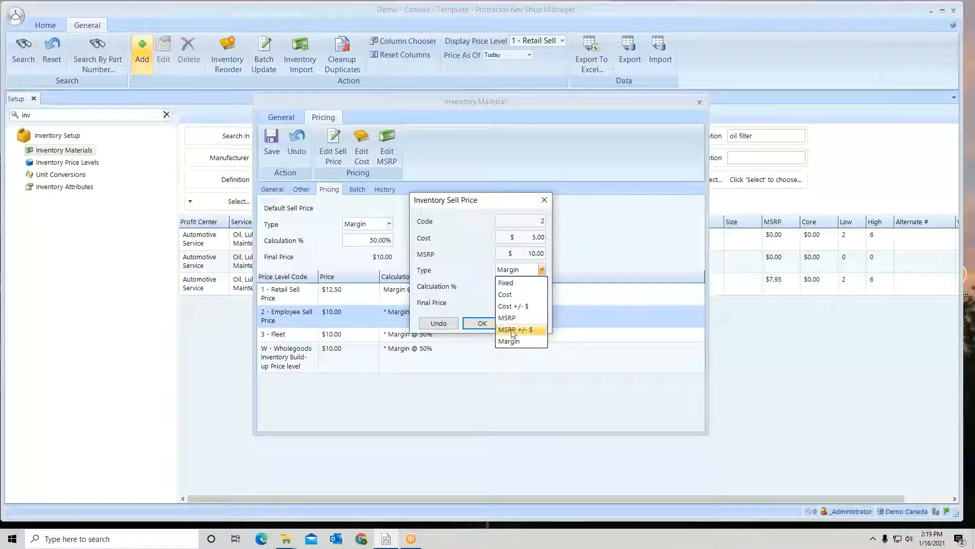
click(506, 295)
click(518, 287)
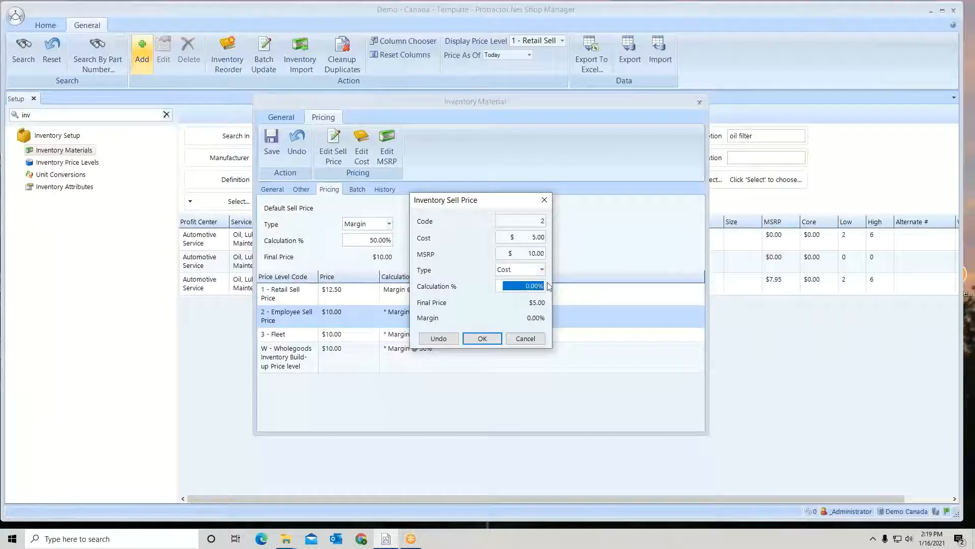
text(10)
click(482, 338)
Base the Fleet price level on MSRP with a calculation of -5%
click(361, 338)
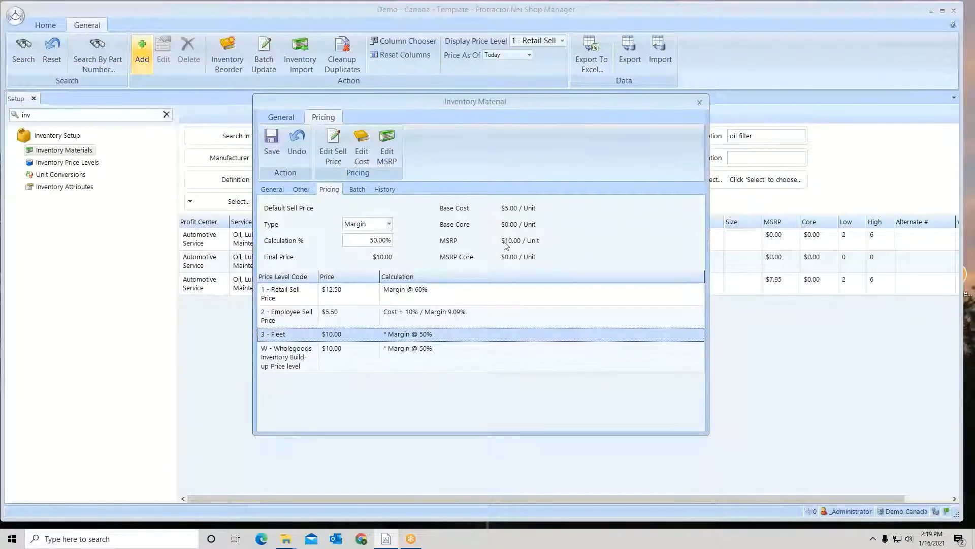
double_click(346, 336)
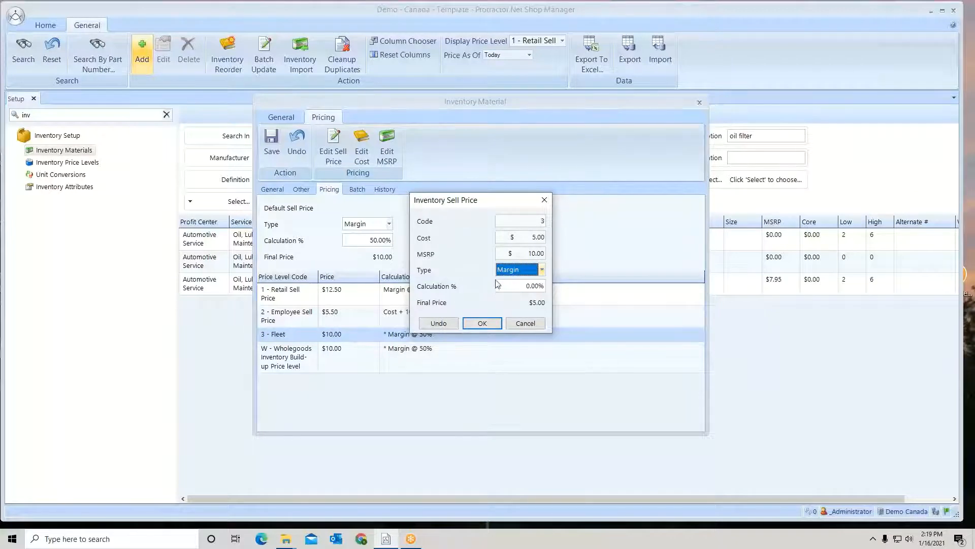
click(542, 270)
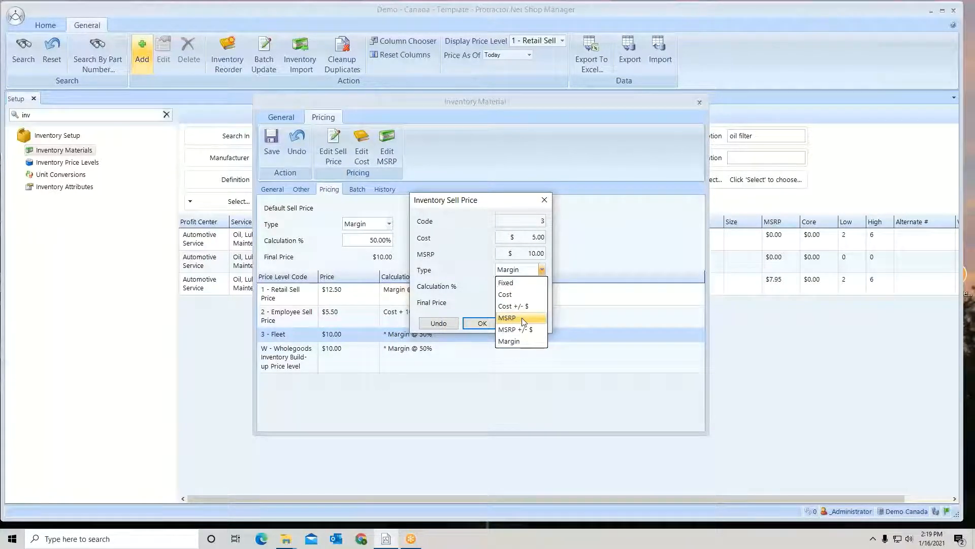
click(523, 319)
click(544, 286)
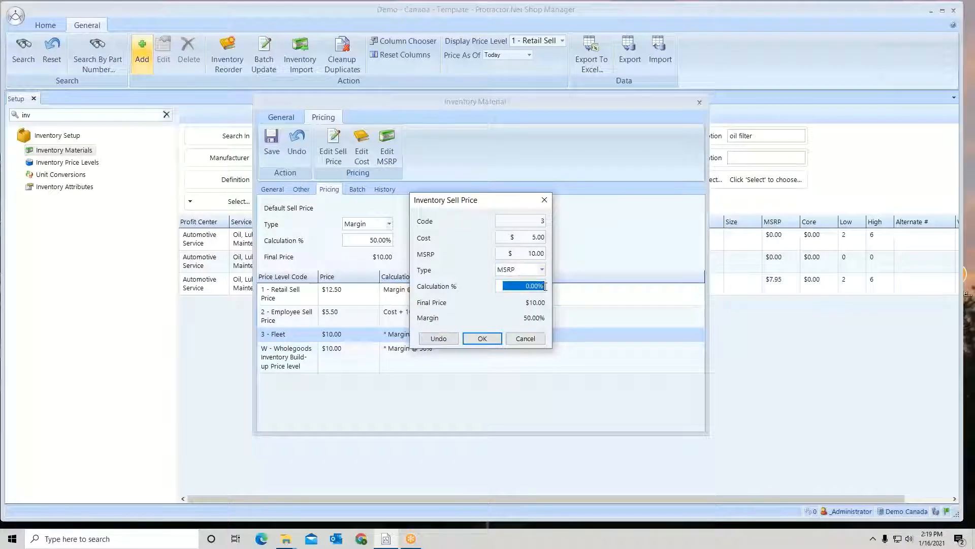
text(-5)
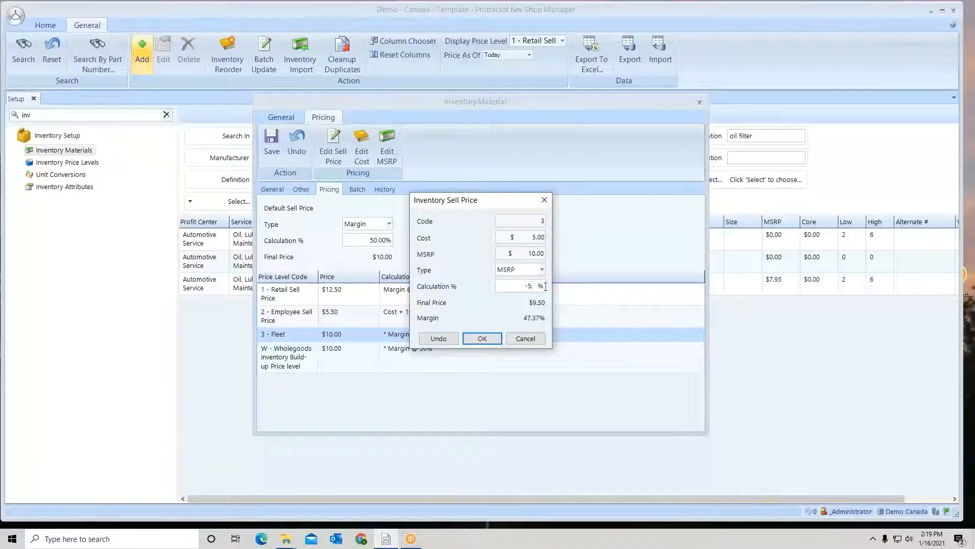
click(483, 339)
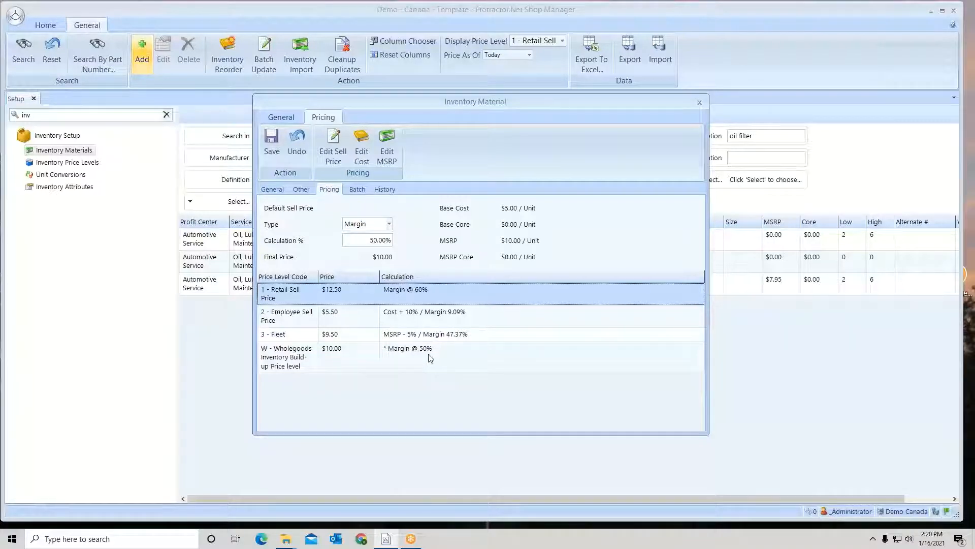
Save the new material after reviewing its batches and history, and reopen the Fram PH123 engine oil filter
click(357, 189)
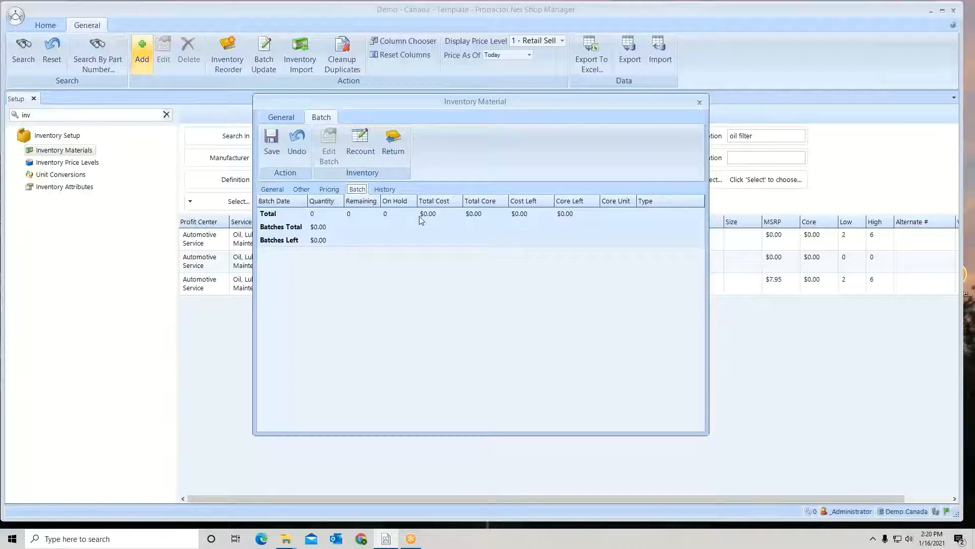
click(385, 189)
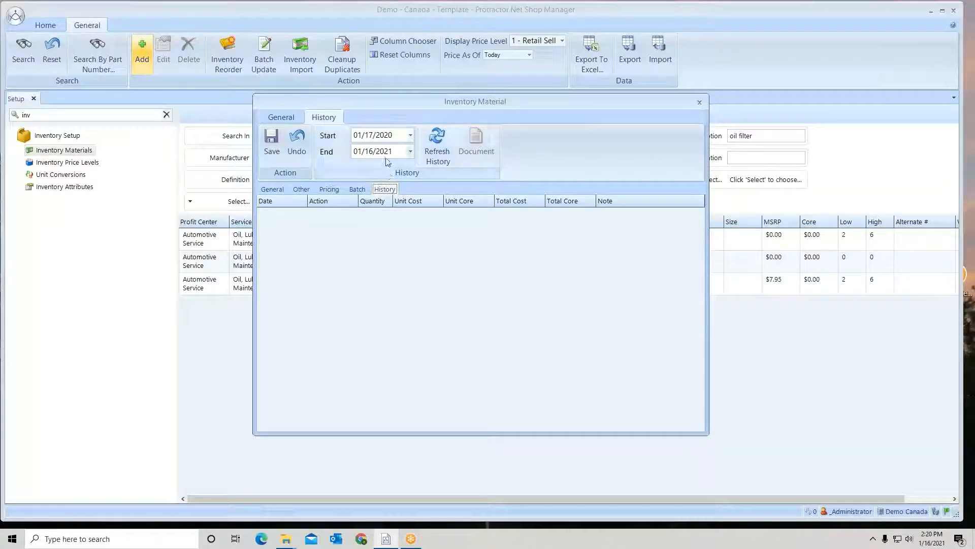
click(411, 135)
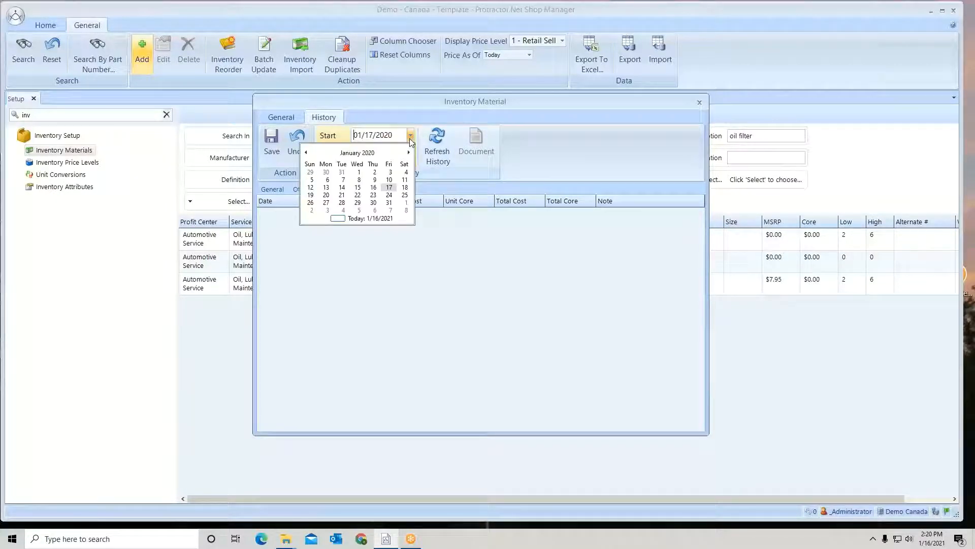
click(421, 125)
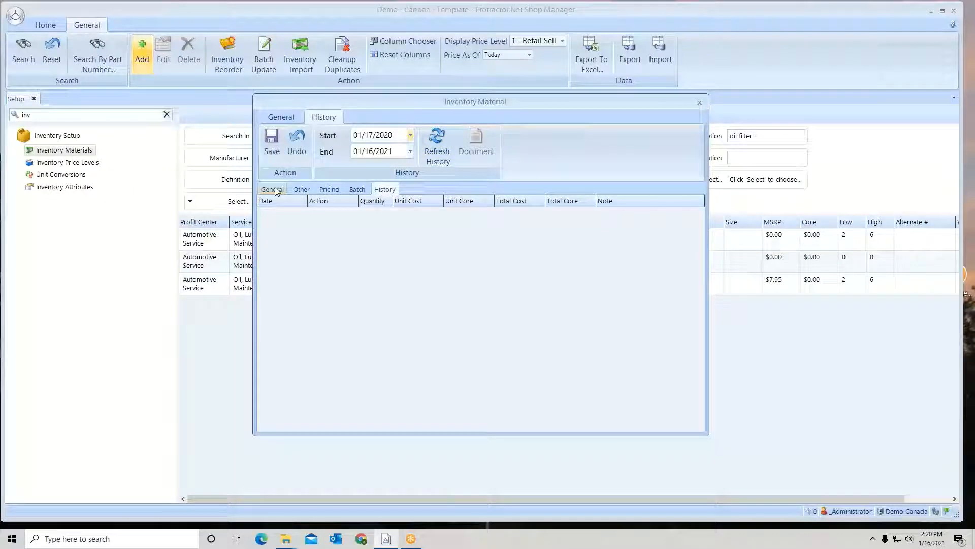
click(273, 138)
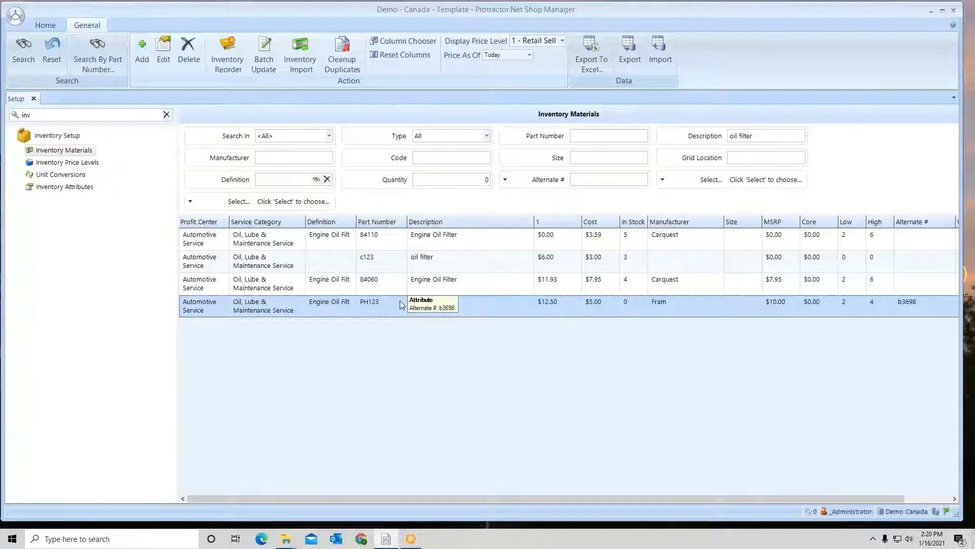
double_click(516, 306)
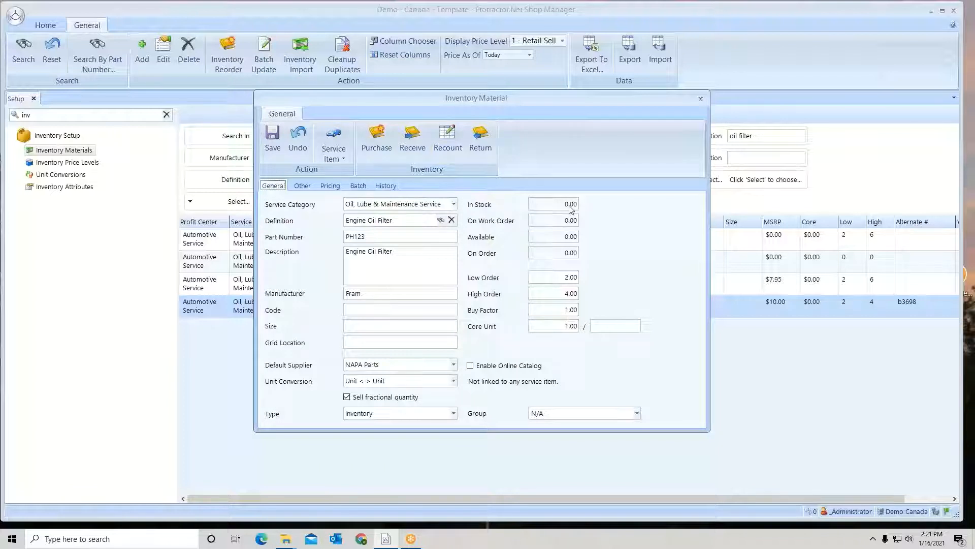
click(447, 139)
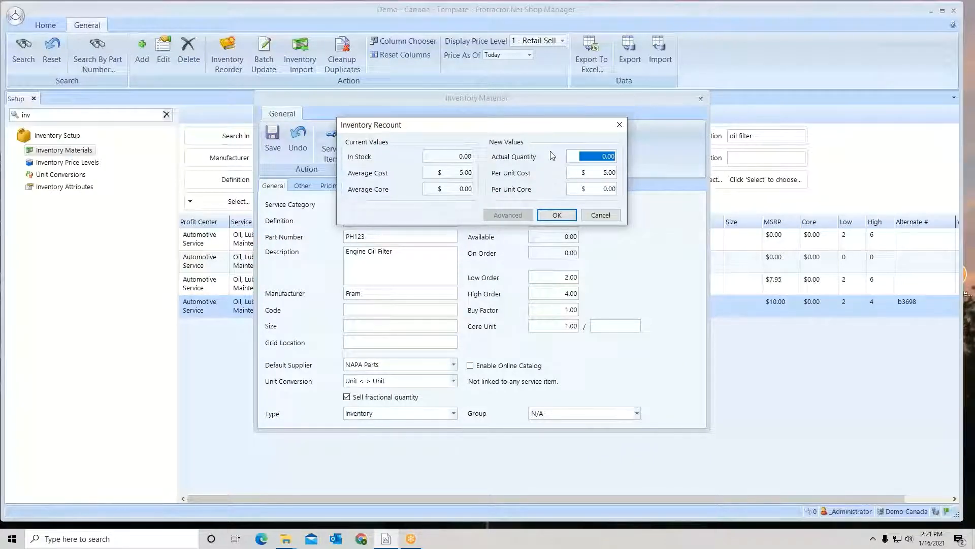
text(10.)
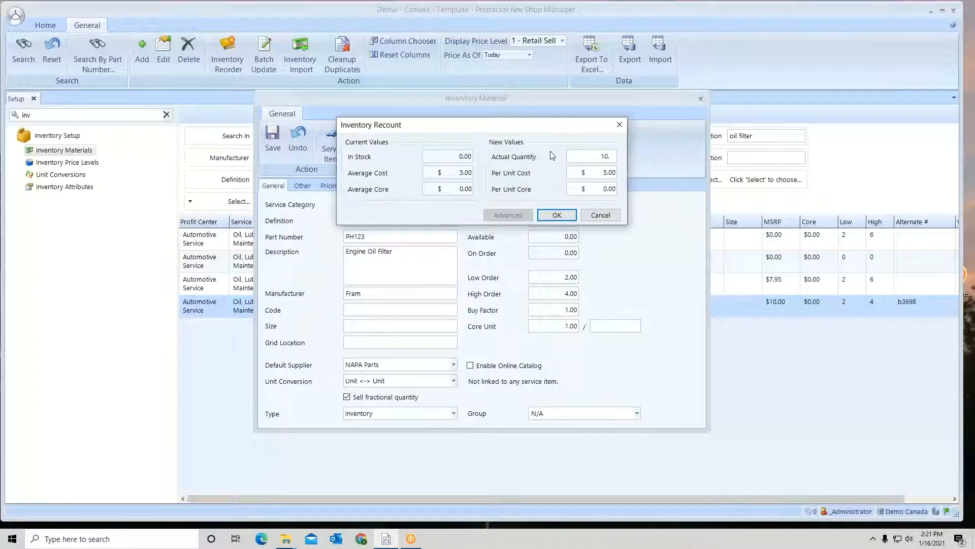
key(BackSpace)
text(.)
key(BackSpace)
key(BackSpace)
click(607, 216)
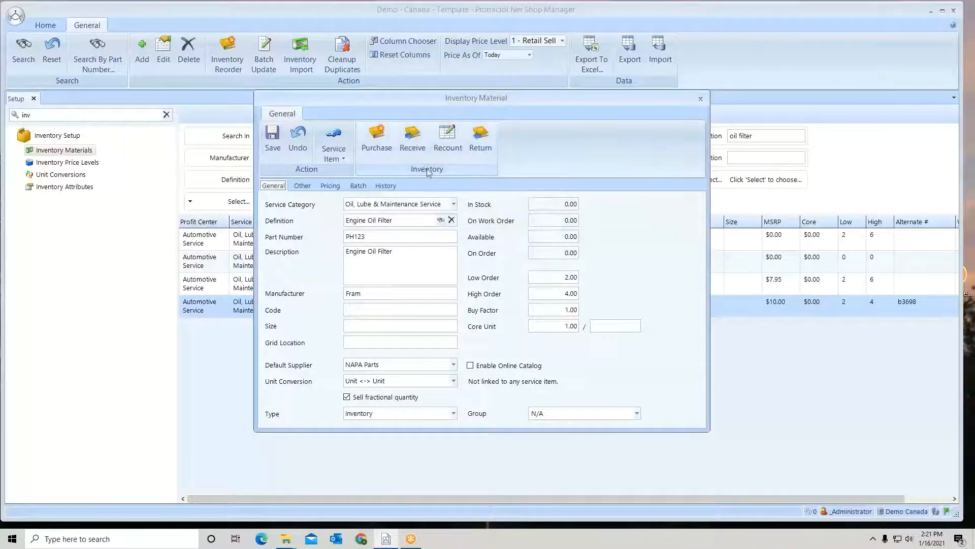
Start receiving 6 units of the PH123 filter and set the supplier invoice line's total to $31.00
click(412, 133)
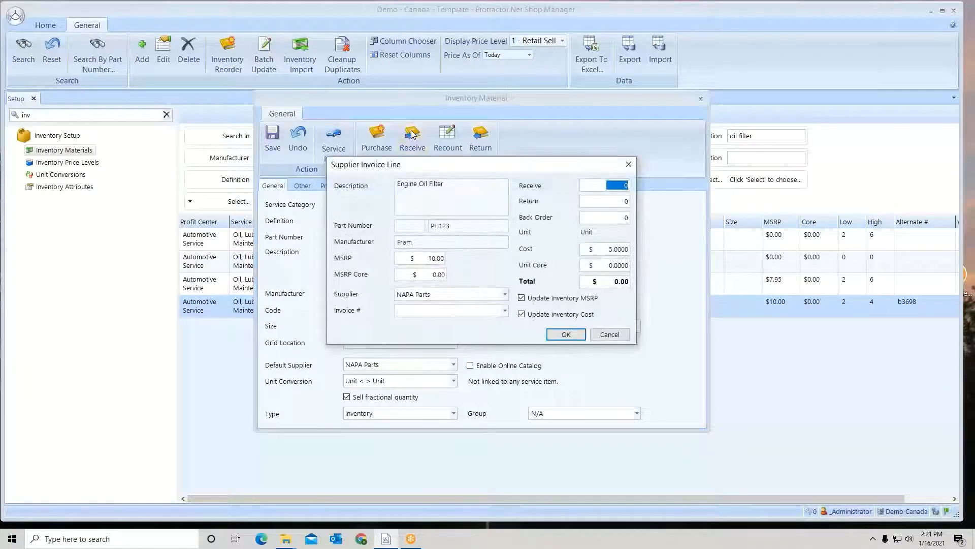
click(608, 184)
drag(608, 184, 639, 187)
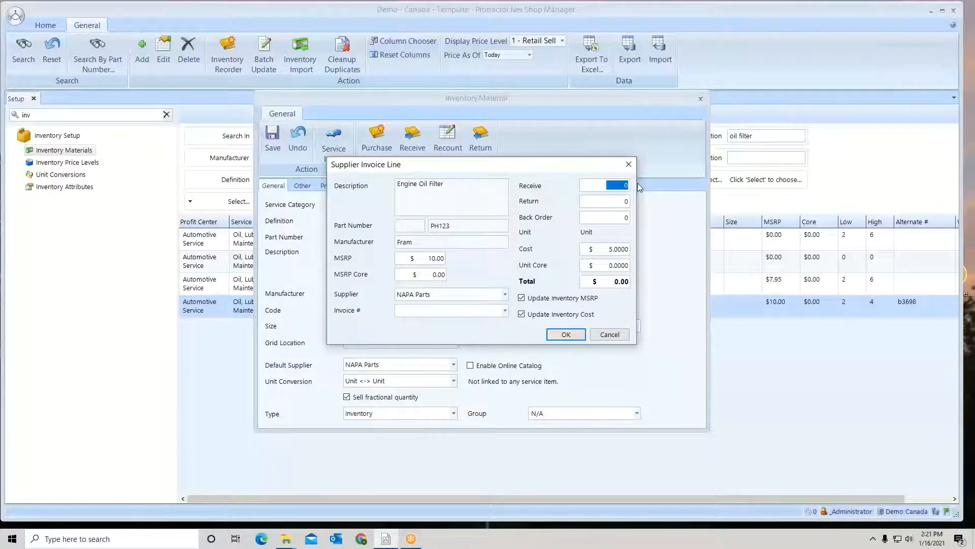
text(6)
click(613, 286)
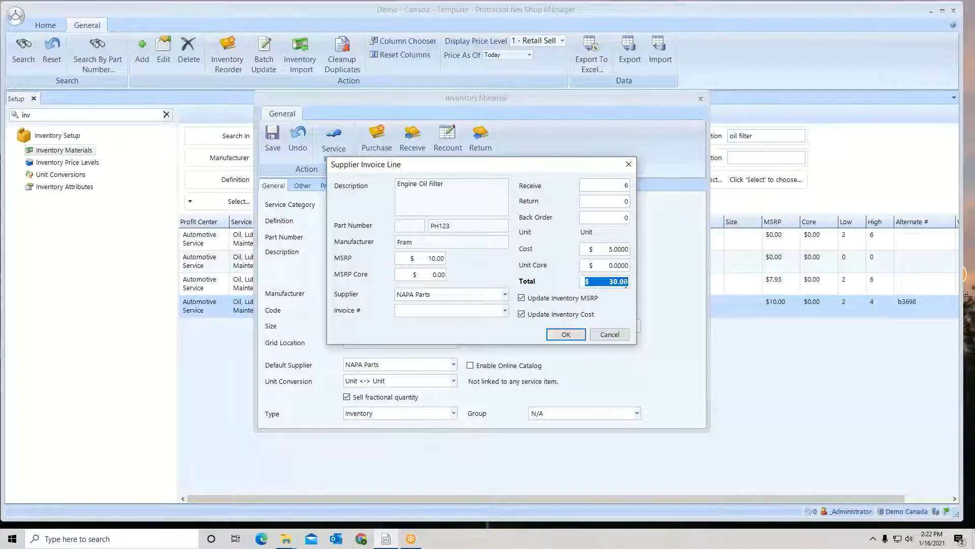
text(31)
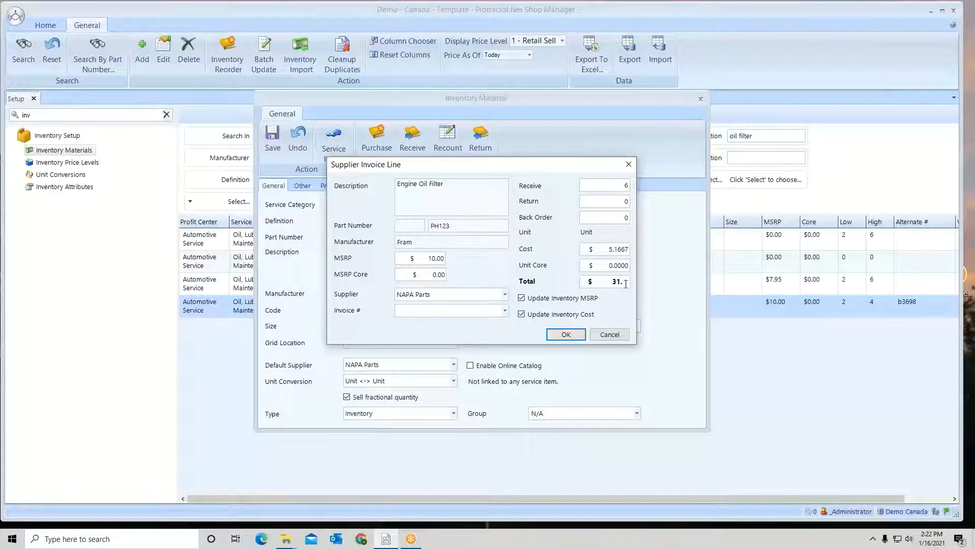
text(.)
Assign supplier invoice number 12626 to the received line and complete the receipt
click(430, 259)
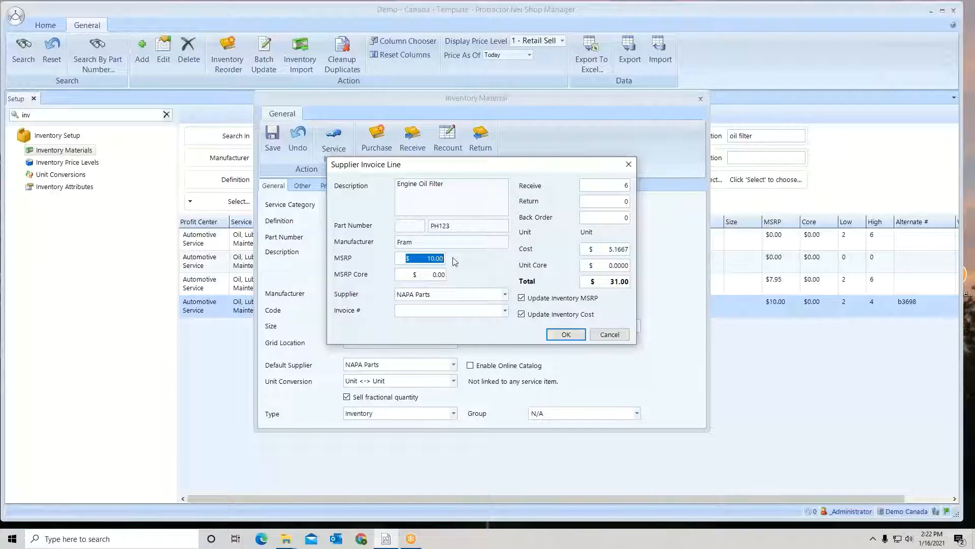
click(462, 312)
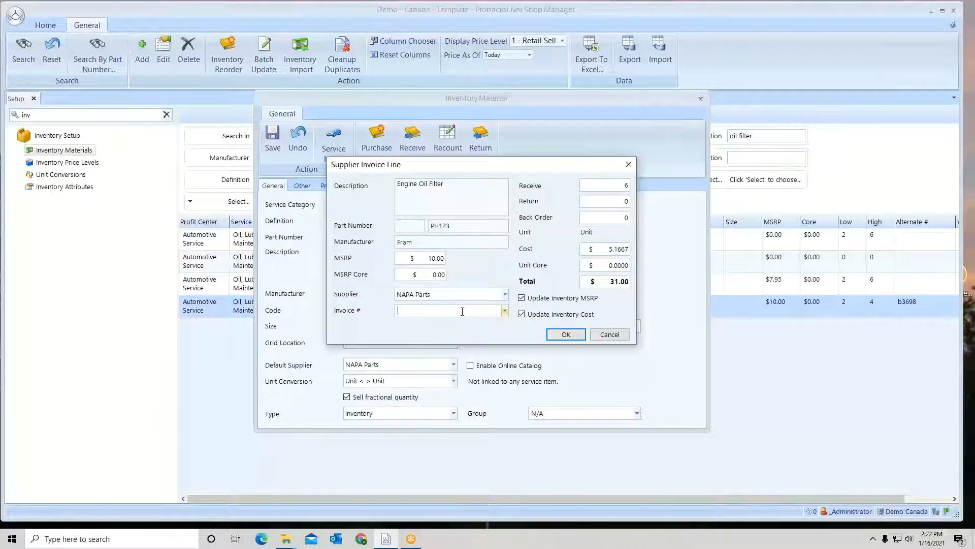
text(12626)
click(566, 334)
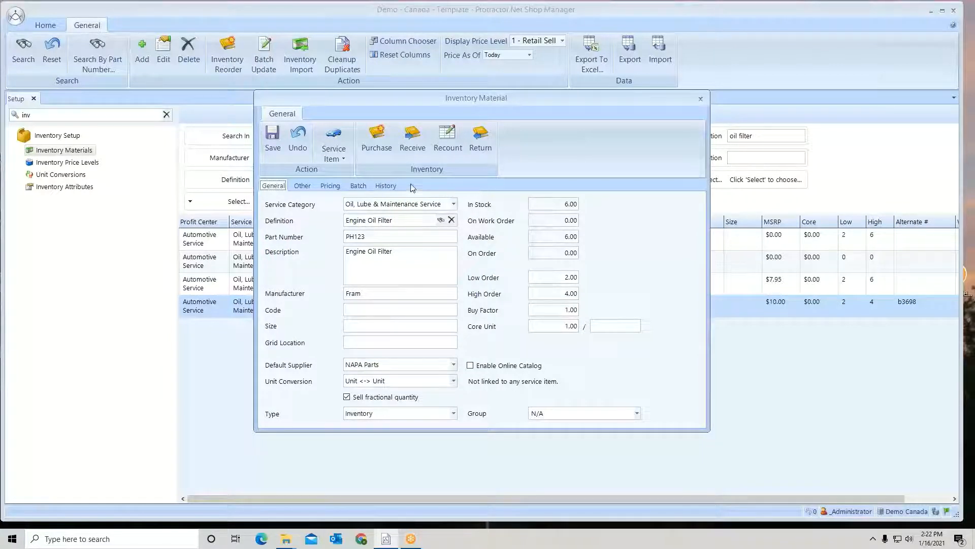
Examine the PH123 filter's purchase history and batch records, and return to its general details
click(383, 188)
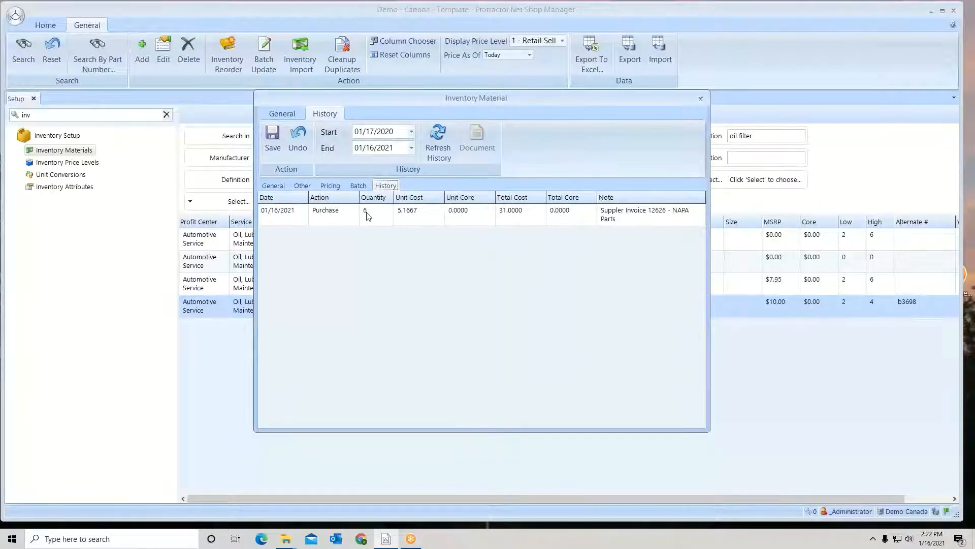
click(358, 186)
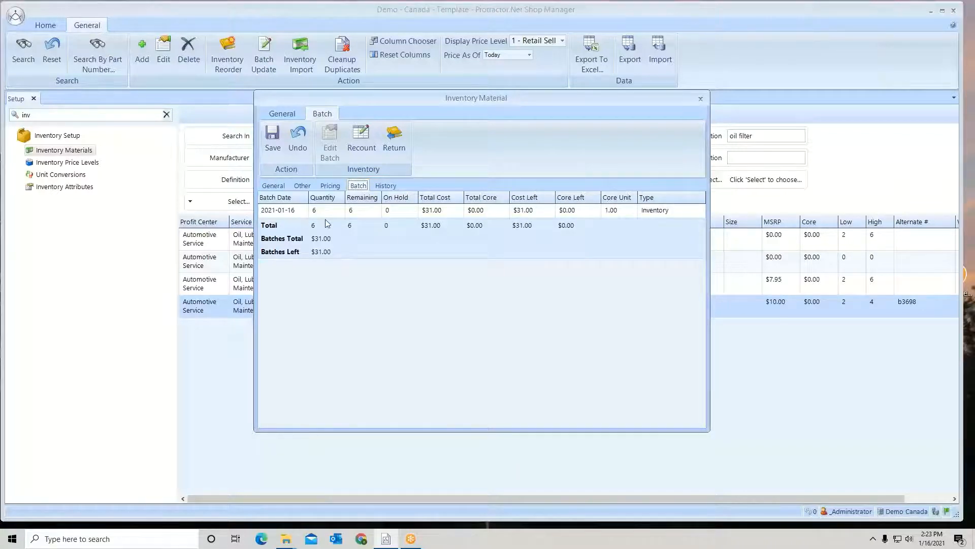
click(391, 187)
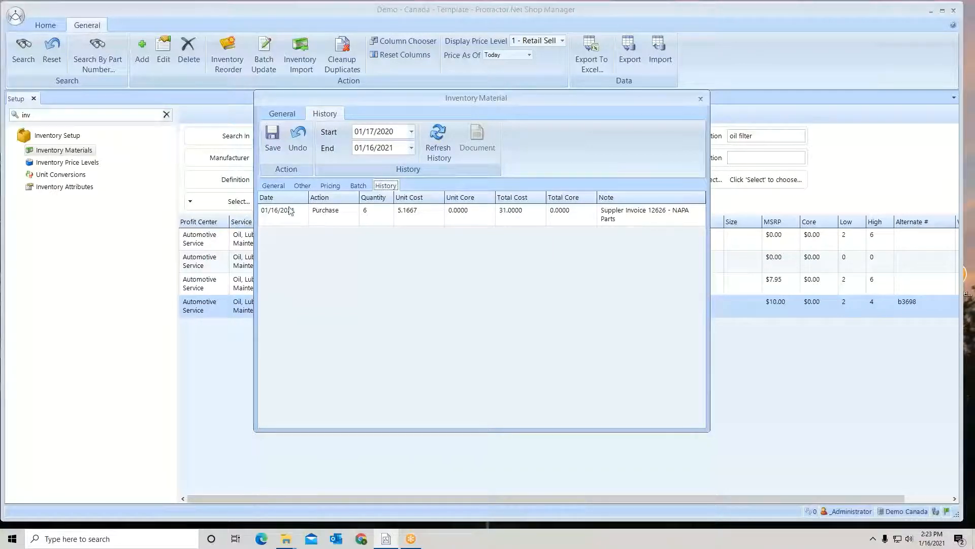
click(274, 140)
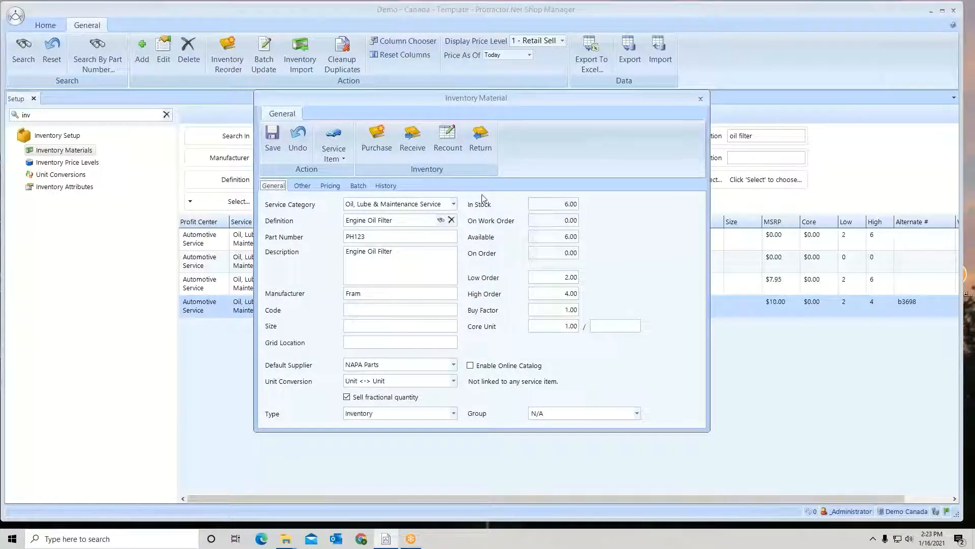
Start a return for the PH123 filter and move its 1/16/2021 batch to the priority batches in the advanced options
click(480, 134)
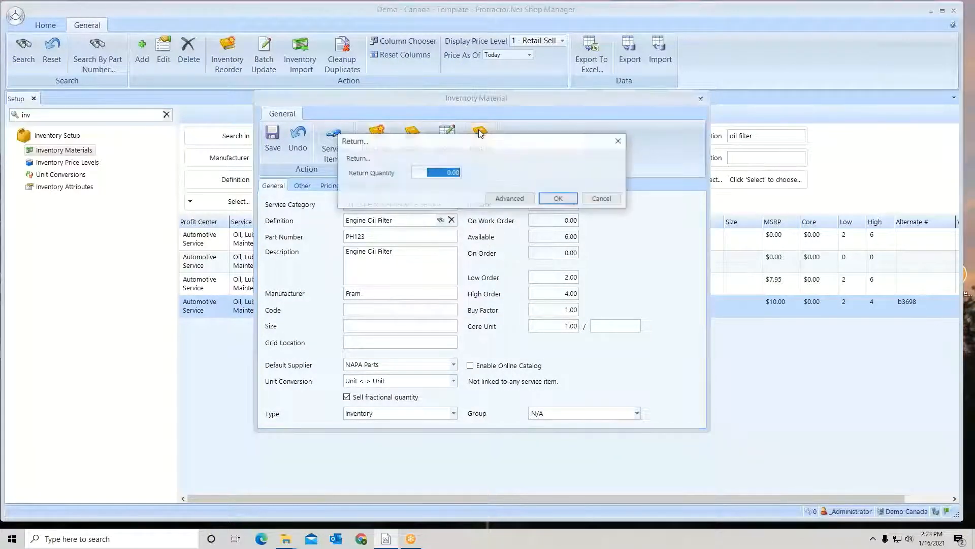
drag(439, 173, 468, 173)
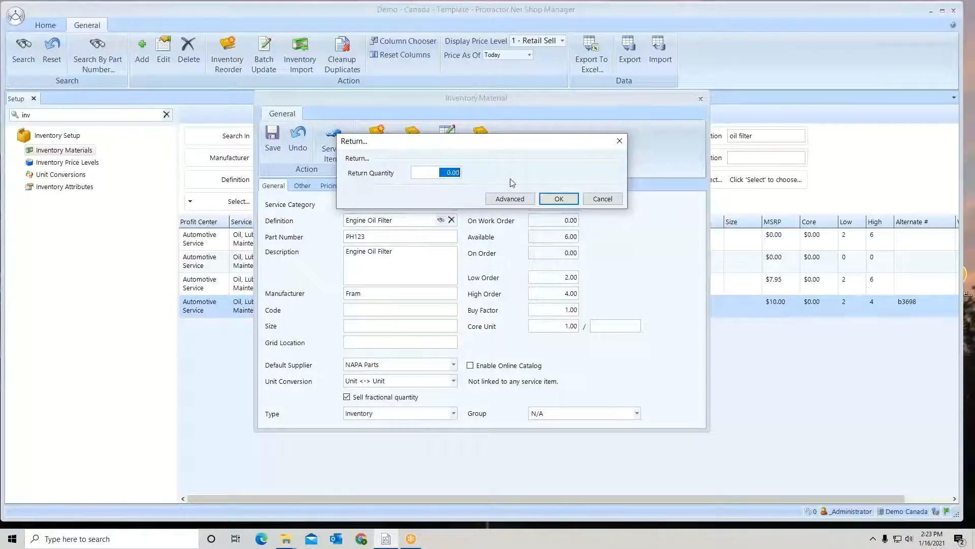
click(513, 199)
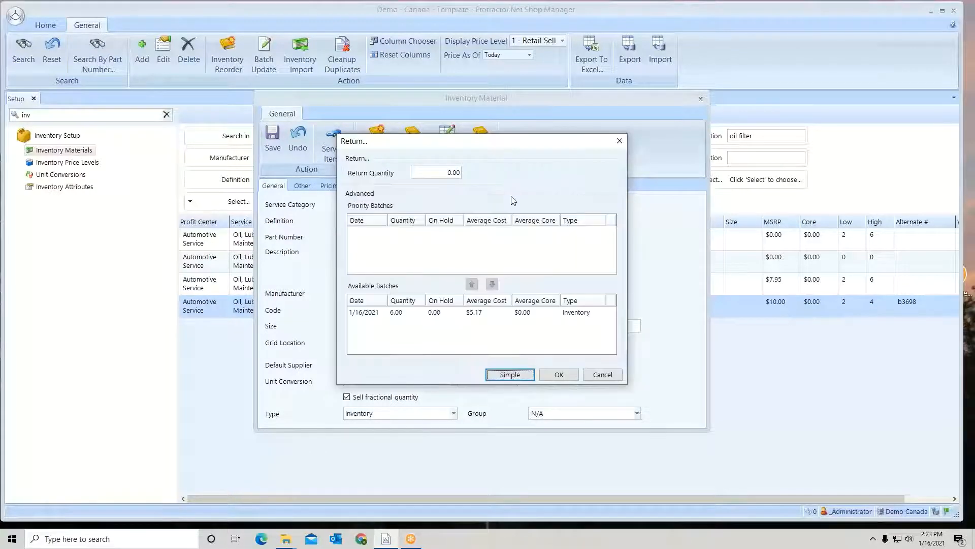
click(431, 314)
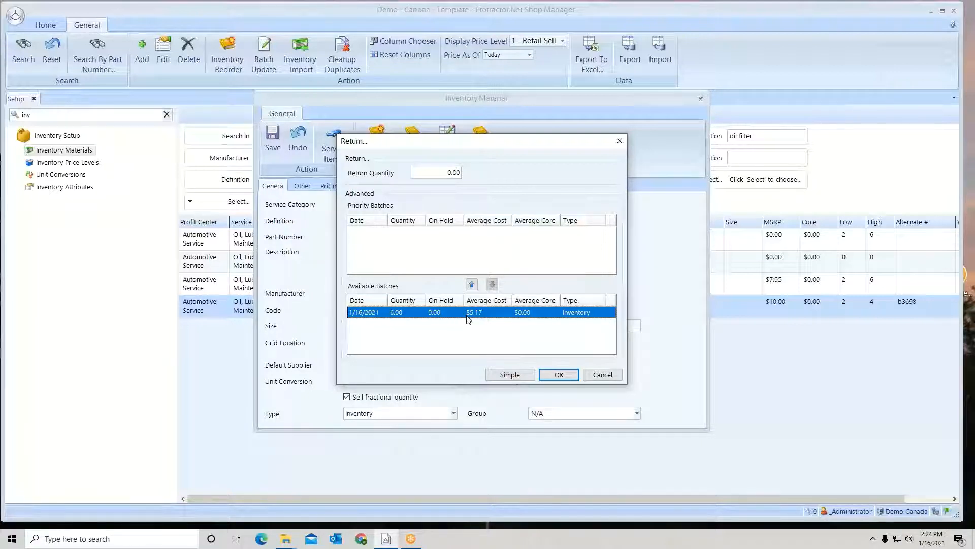
click(472, 285)
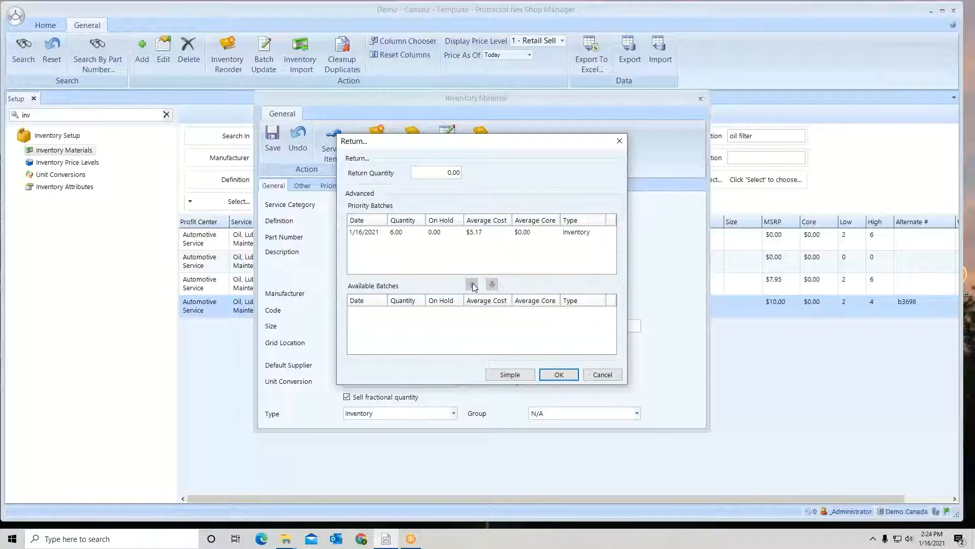
click(464, 233)
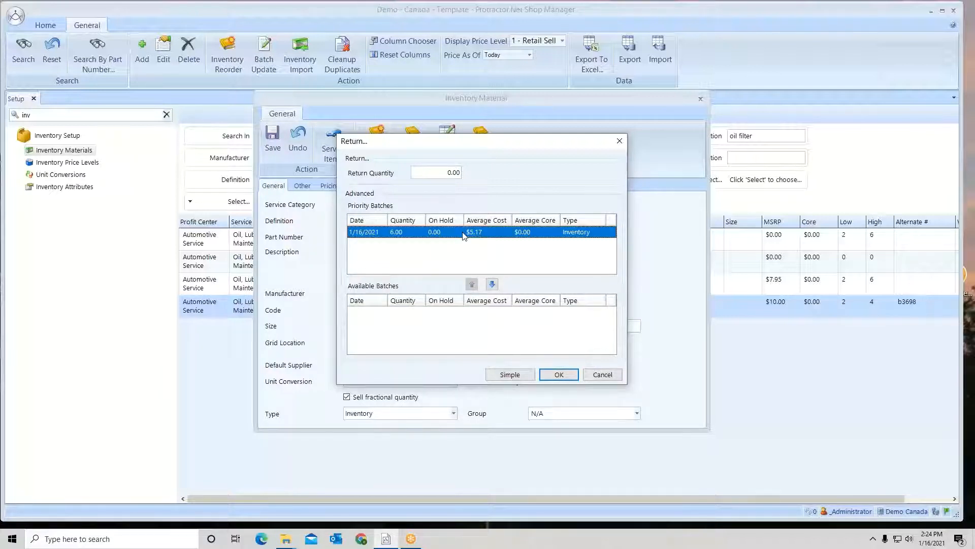
Return 2 units from the prioritized batch, and save the material after checking its history
click(440, 177)
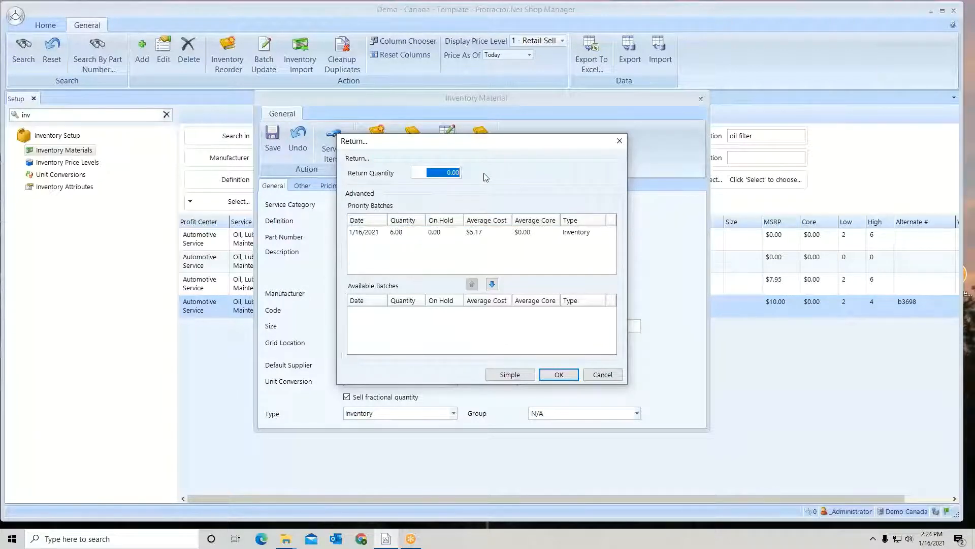
text(2.)
click(559, 376)
click(493, 314)
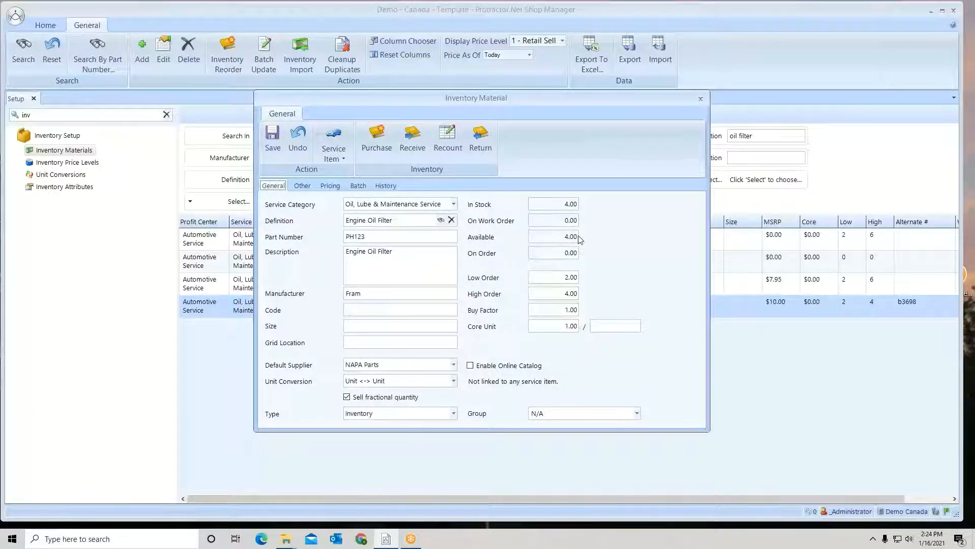
click(387, 186)
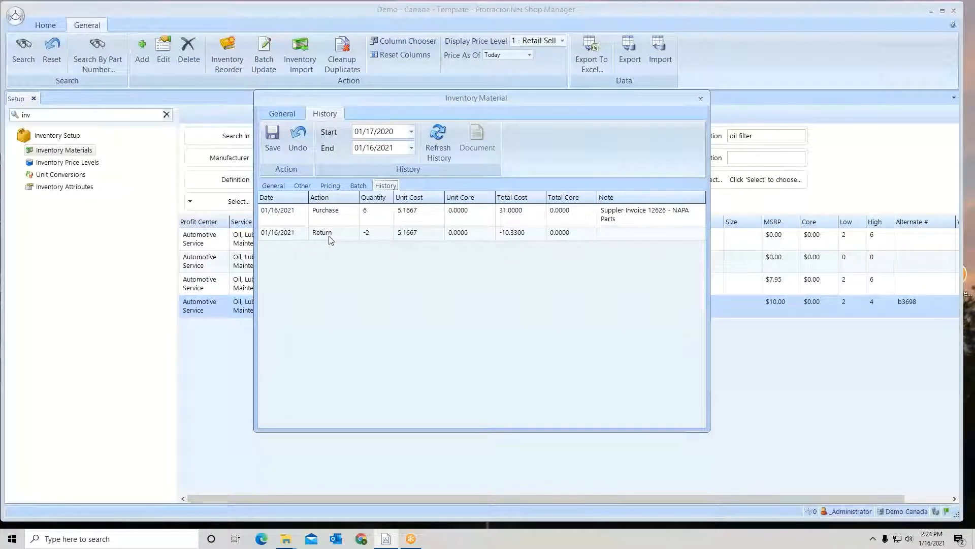
click(275, 134)
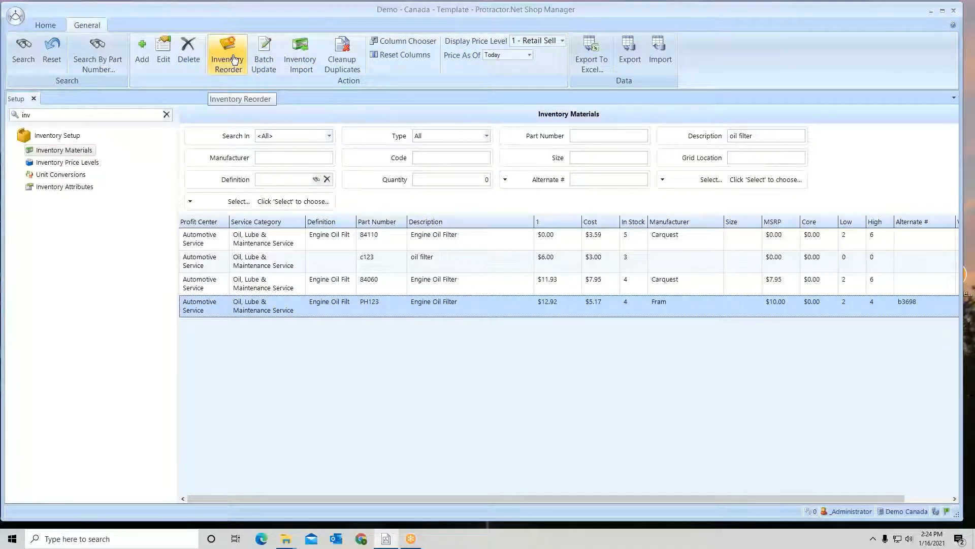
Try to delete the c123 oil filter from the inventory materials
click(431, 268)
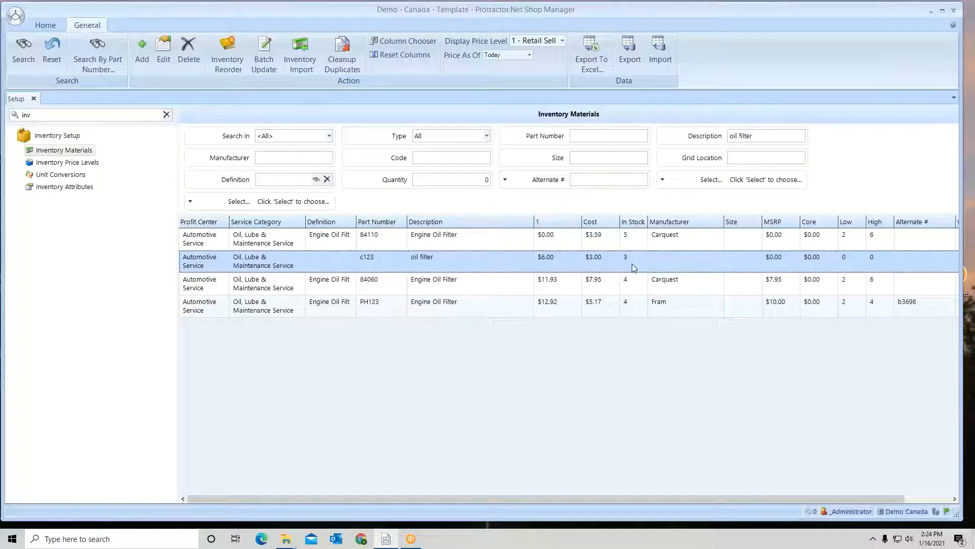
click(192, 58)
click(482, 314)
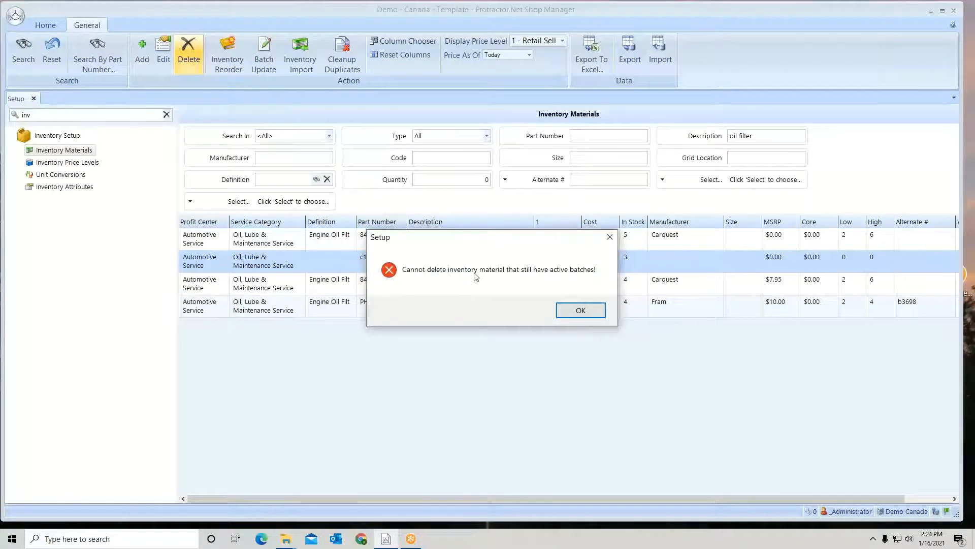
click(583, 311)
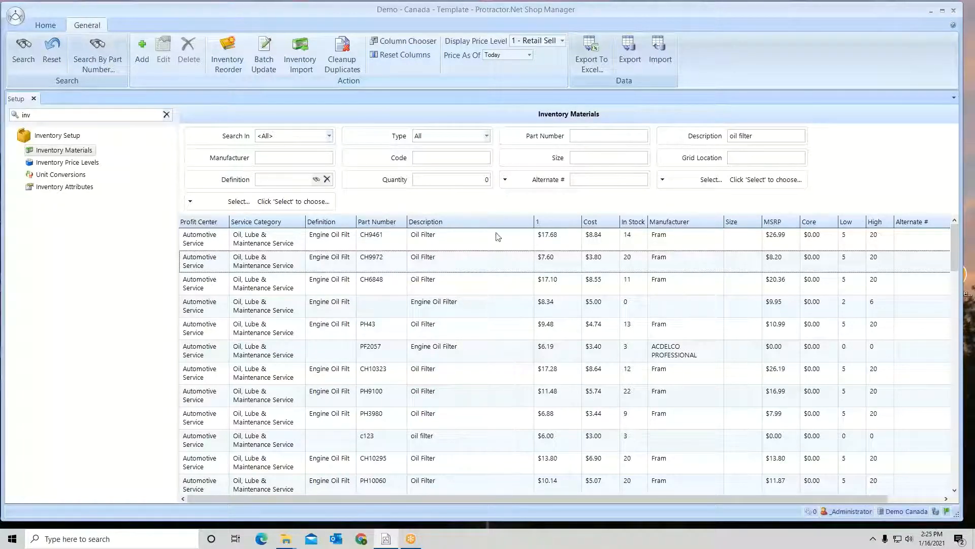
View the details of the Engine Oil Filter that has no part number, close it, and browse the materials list
double_click(539, 313)
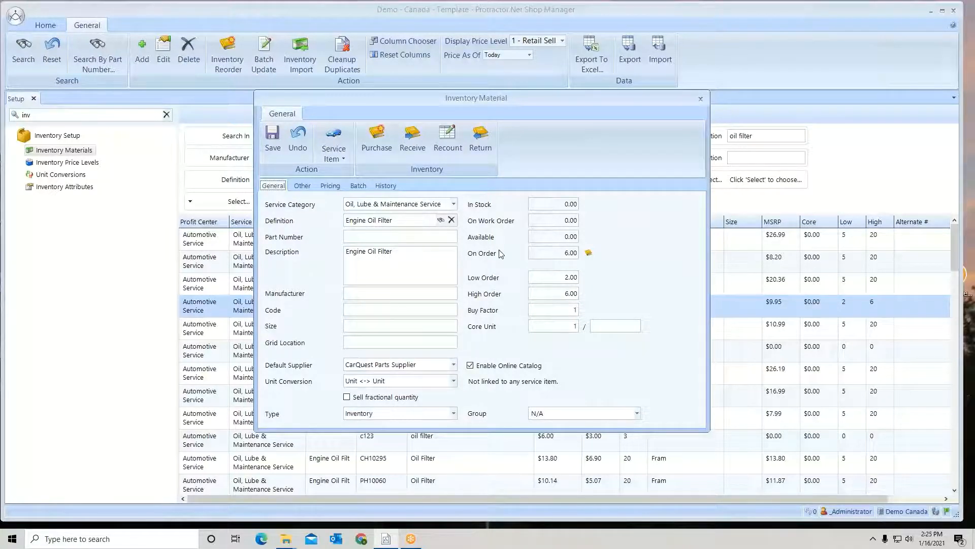
click(701, 100)
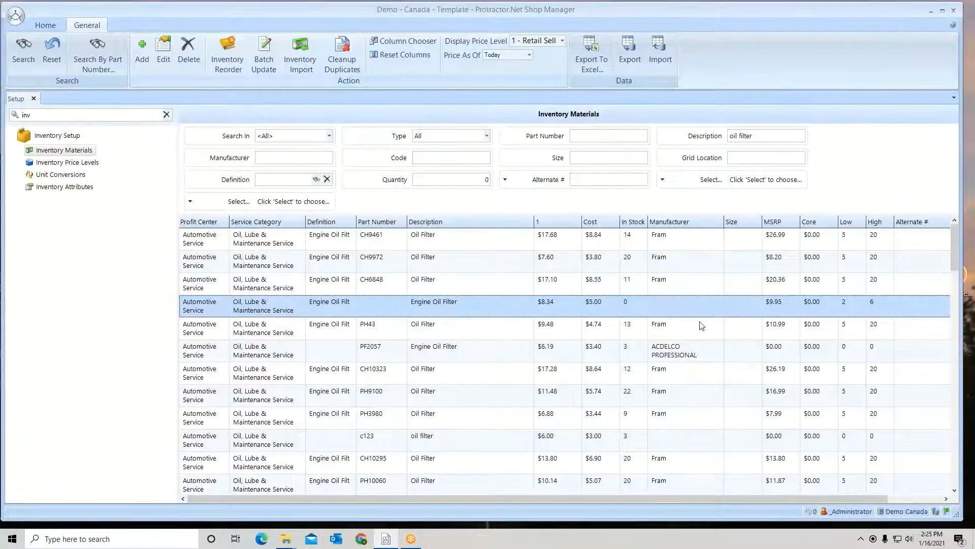
scroll(702, 325, down, 5)
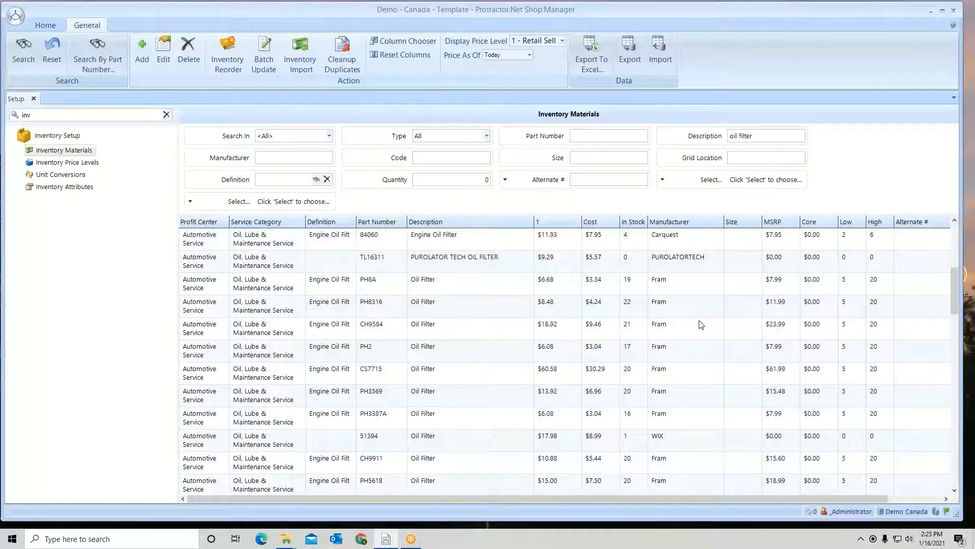
Check the details of the TL16311 Purolator Tech oil filter, and delete it from the inventory materials
double_click(453, 259)
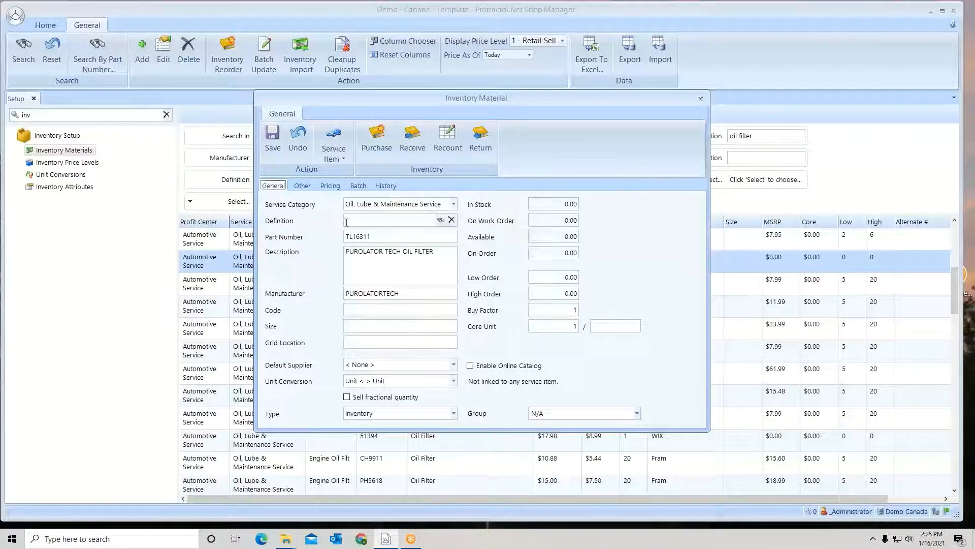
click(272, 143)
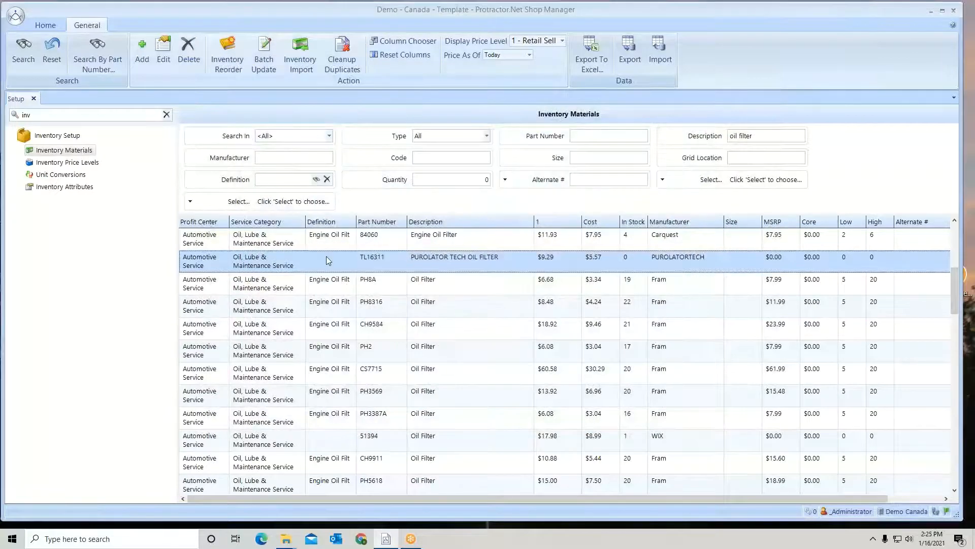
right_click(390, 260)
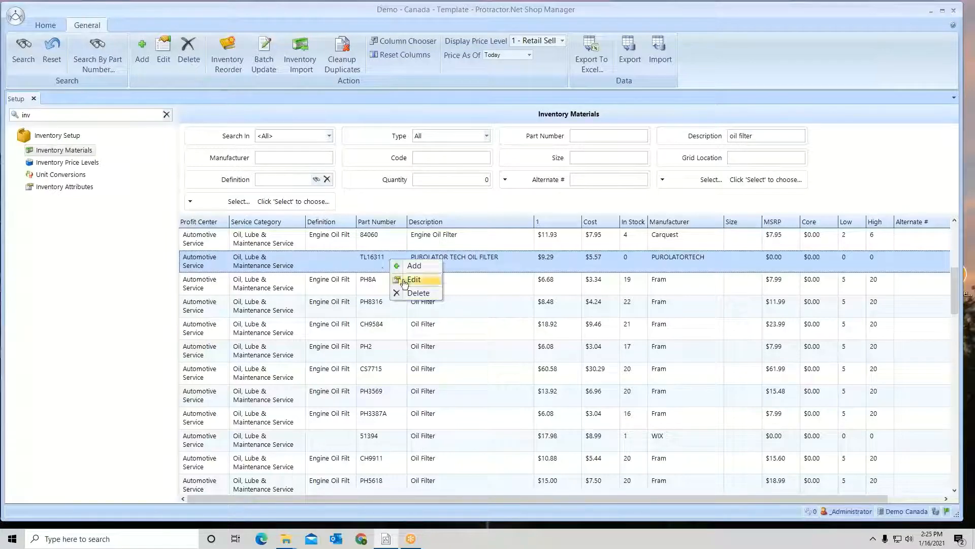
click(422, 294)
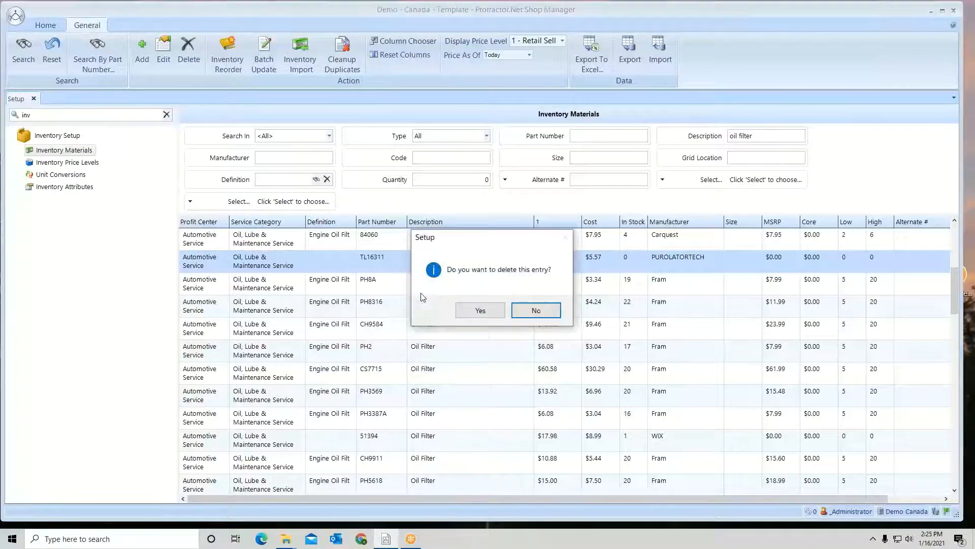
click(479, 311)
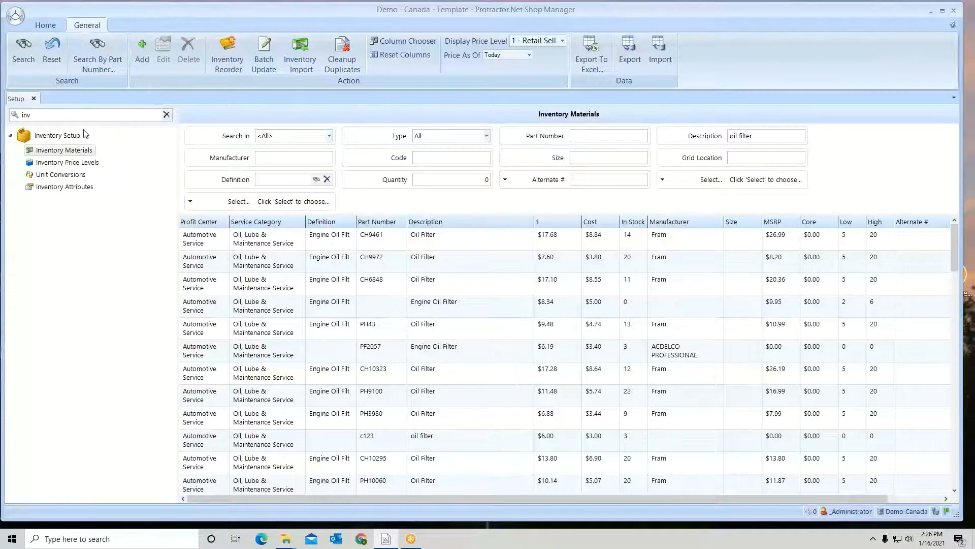
Open Deleted Item Recovery and search inventory materials deleted in the past month, using * as the search term
click(51, 28)
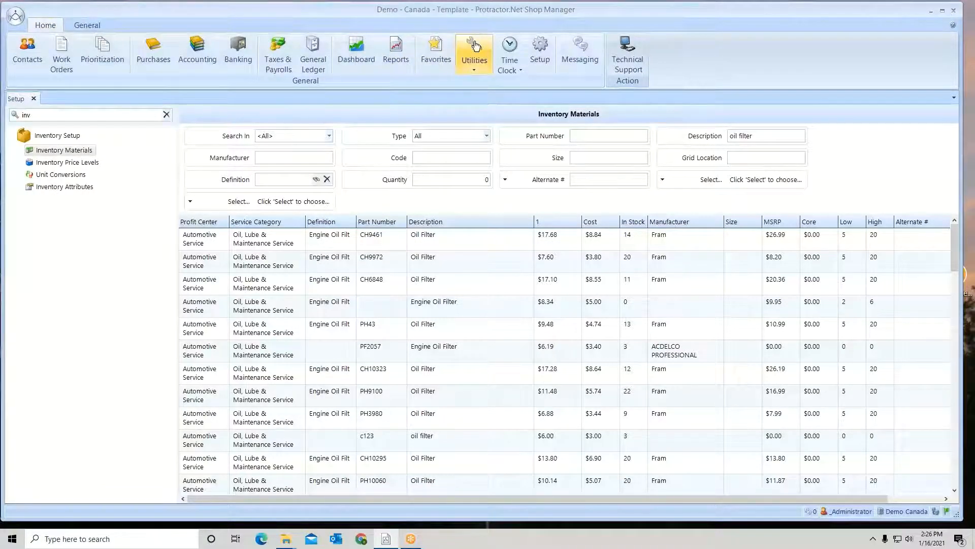
click(474, 70)
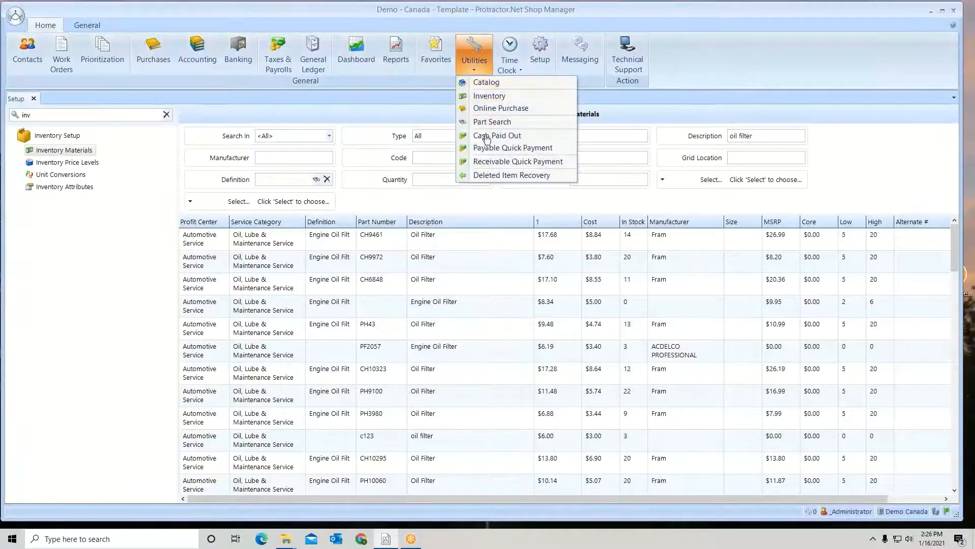
click(489, 175)
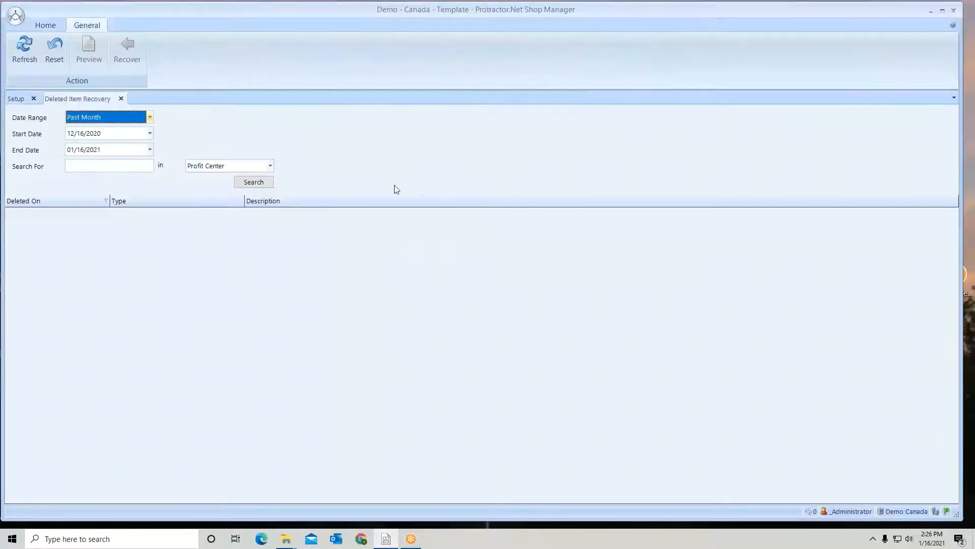
click(270, 166)
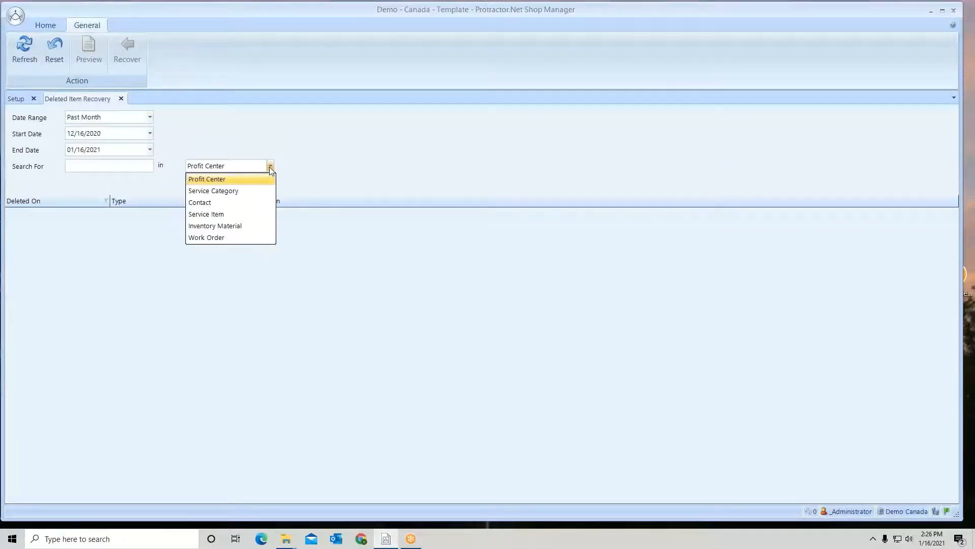
click(242, 228)
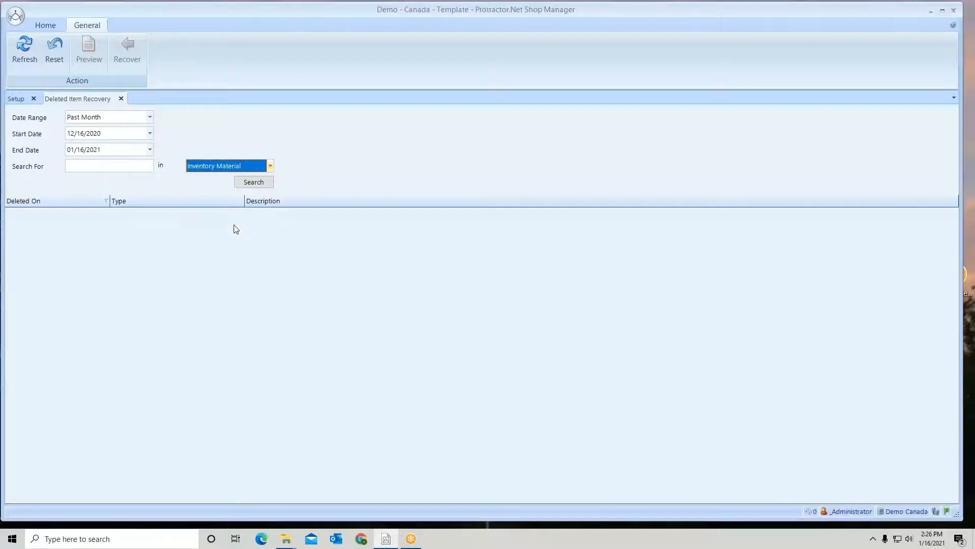
click(123, 119)
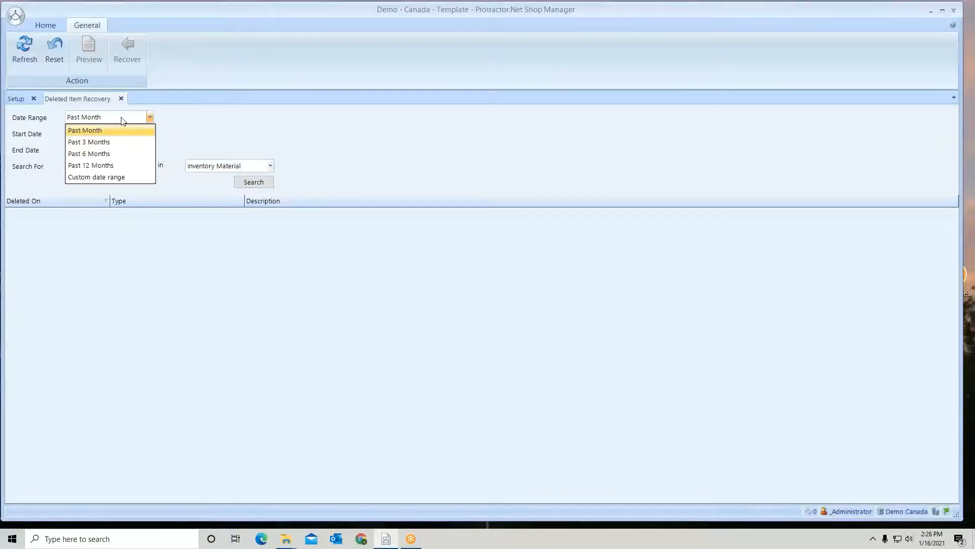
click(122, 118)
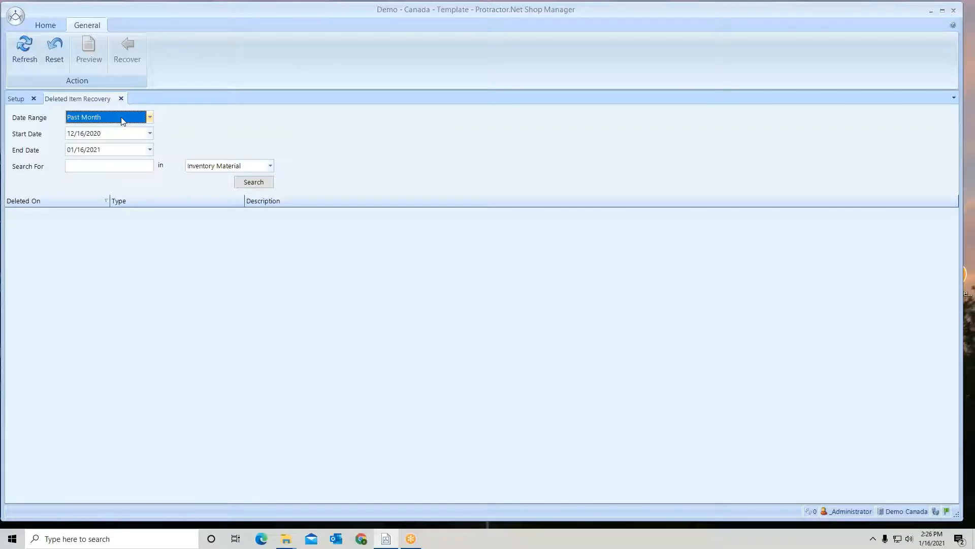
click(98, 169)
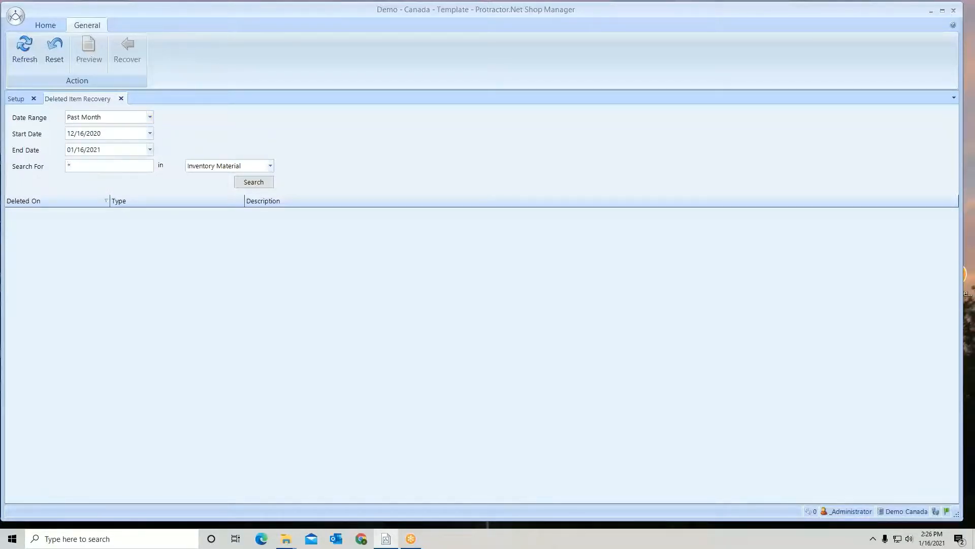
text(*)
click(253, 183)
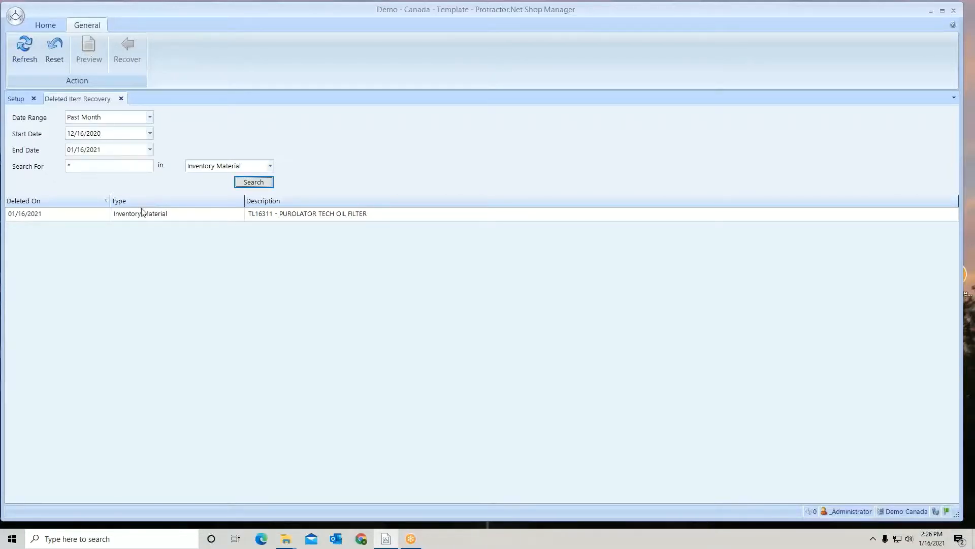
Preview the details of the deleted TL16311 Purolator Tech oil filter and close them
click(270, 215)
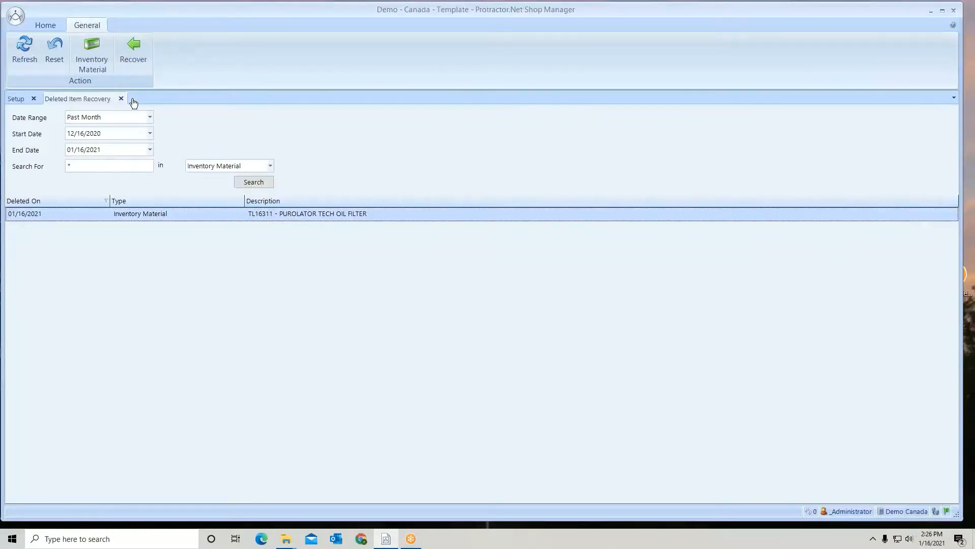
click(91, 49)
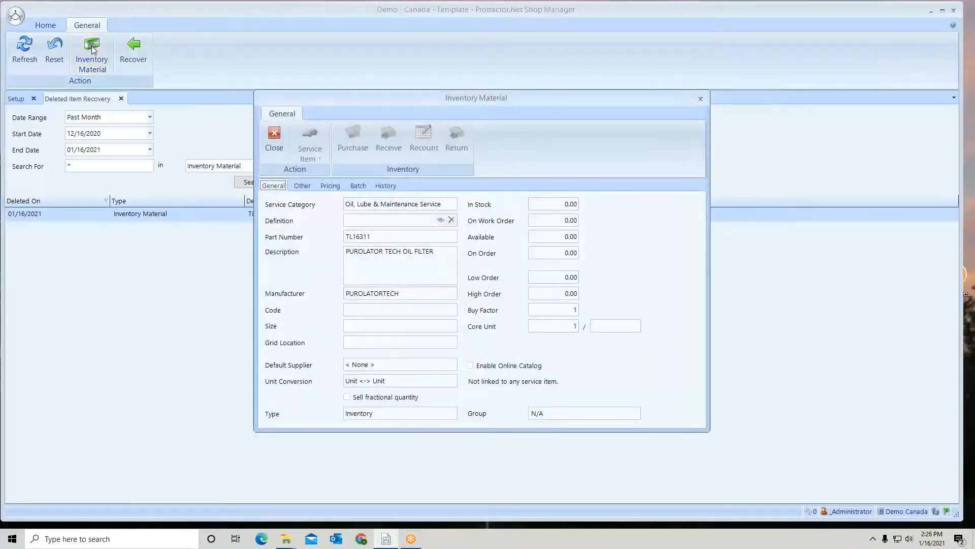
click(701, 100)
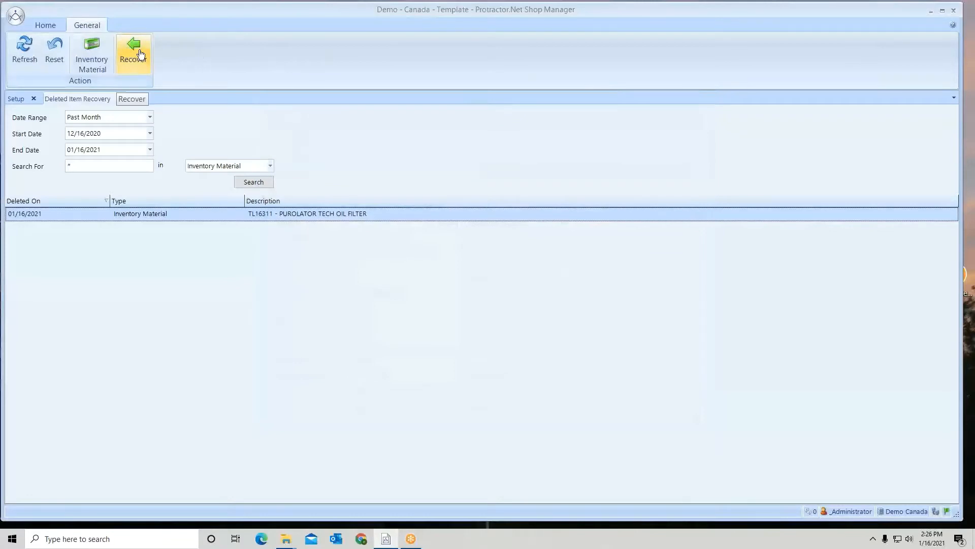